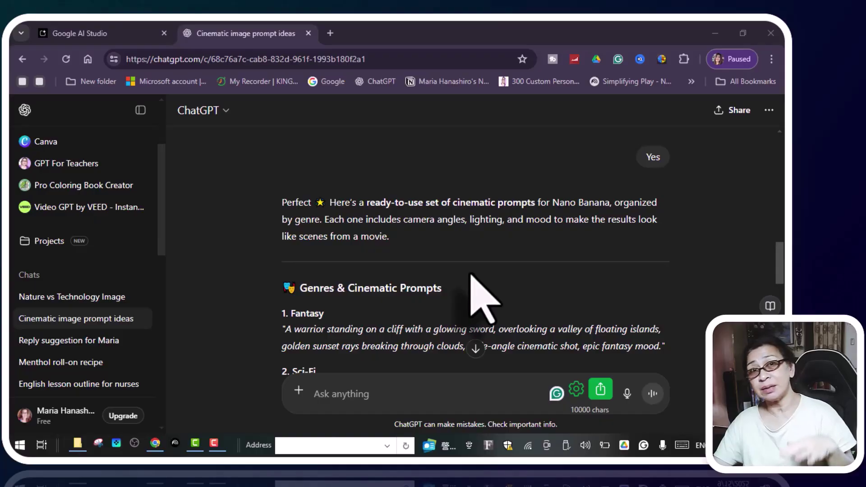
# Copy the Fantasy prompt about a warrior on a cliff from the Genres & Cinematic Prompts list.
pyautogui.scroll(-3, 467, 276)
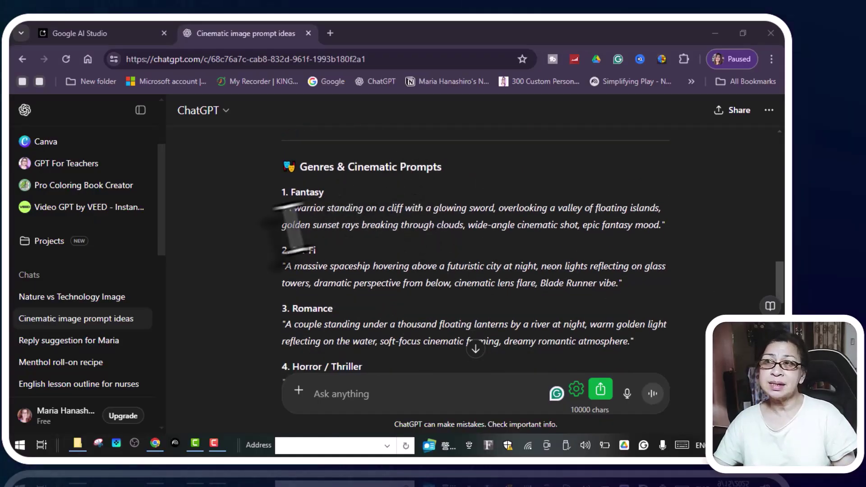
pyautogui.scroll(4, 406, 194)
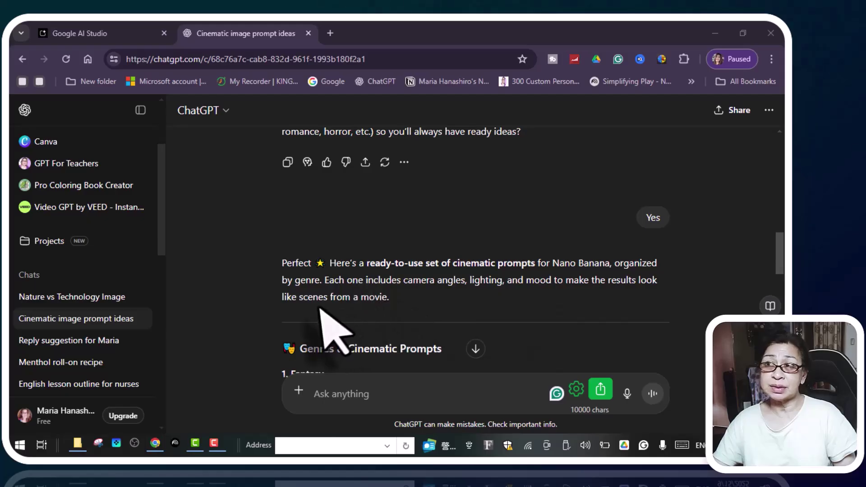
pyautogui.scroll(-3, 406, 288)
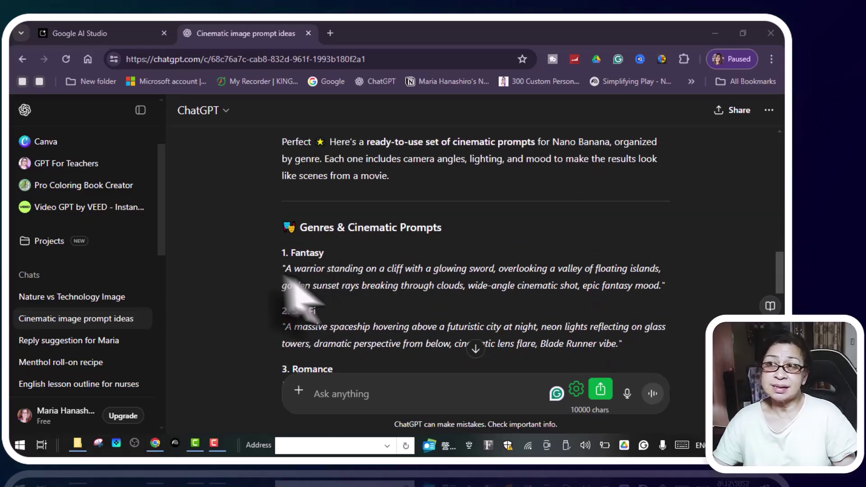
pyautogui.scroll(-1, 336, 280)
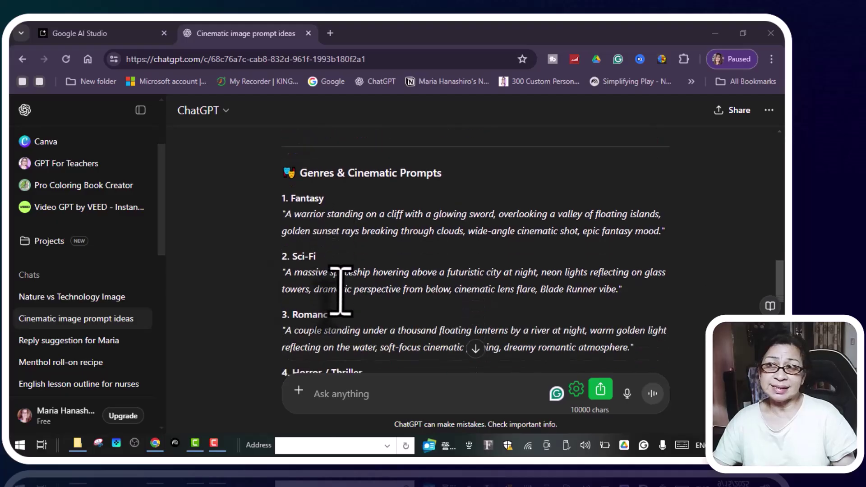
pyautogui.scroll(-1, 322, 314)
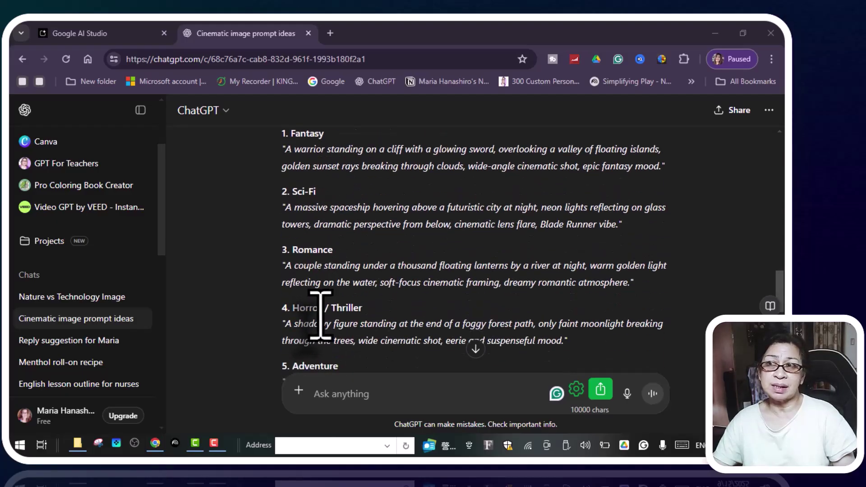
pyautogui.scroll(2, 328, 260)
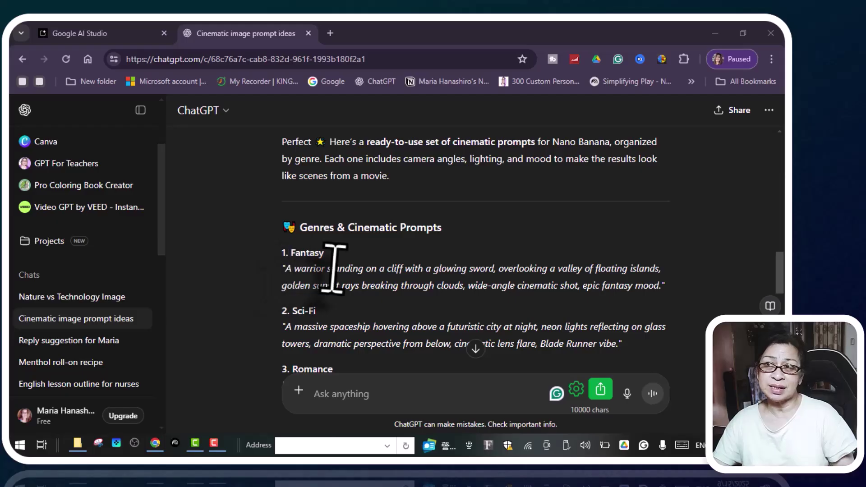
pyautogui.moveTo(285, 269); pyautogui.dragTo(658, 288)
pyautogui.rightClick(578, 270)
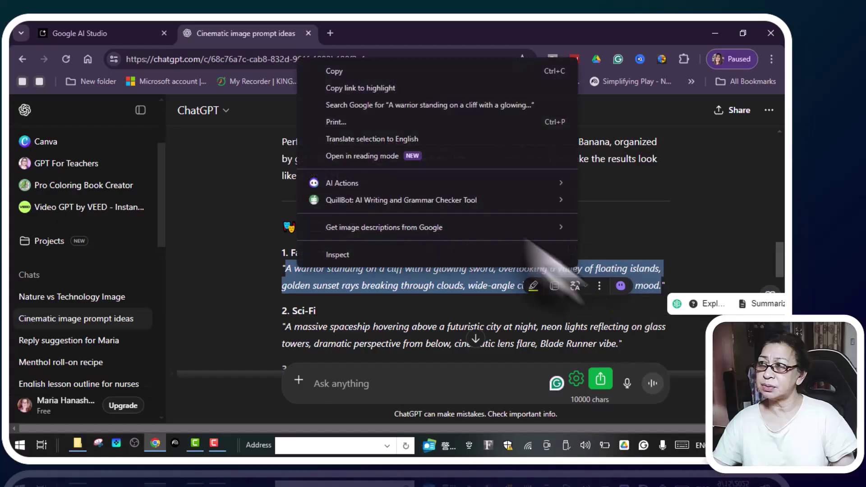
pyautogui.click(345, 72)
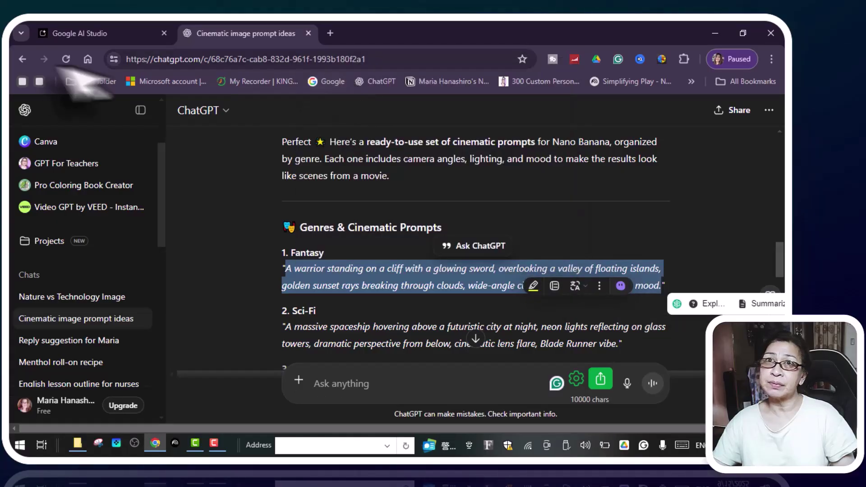
# Switch to Google AI Studio and generate an Imagen 4 image from the copied Fantasy prompt.
pyautogui.click(74, 34)
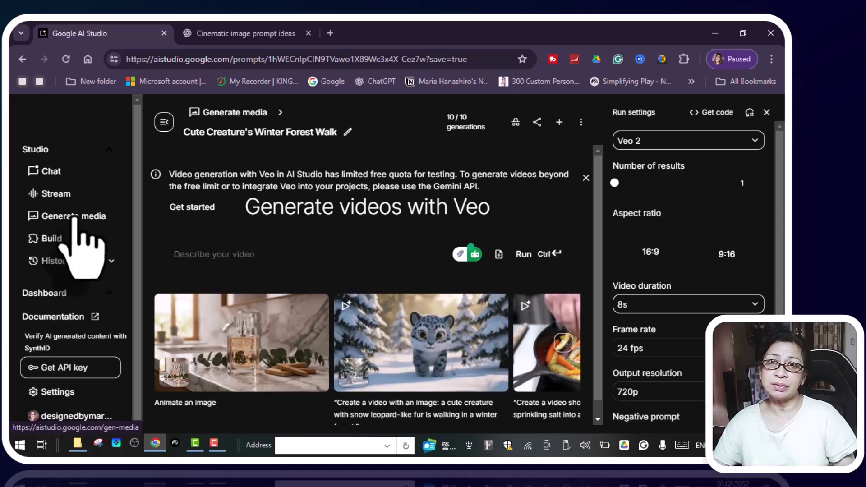
pyautogui.click(23, 60)
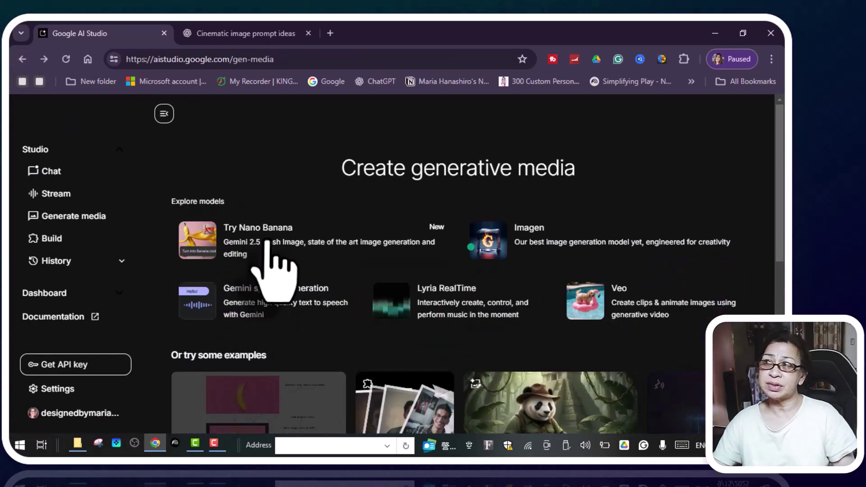
pyautogui.click(534, 248)
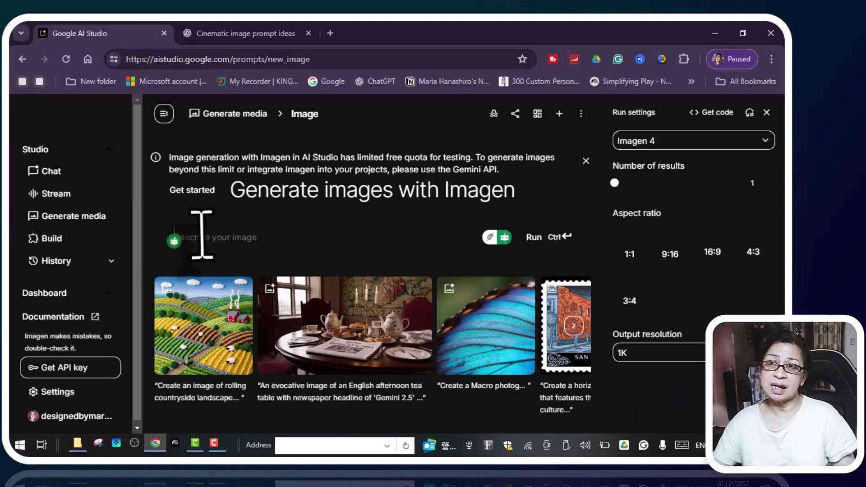
pyautogui.rightClick(196, 237)
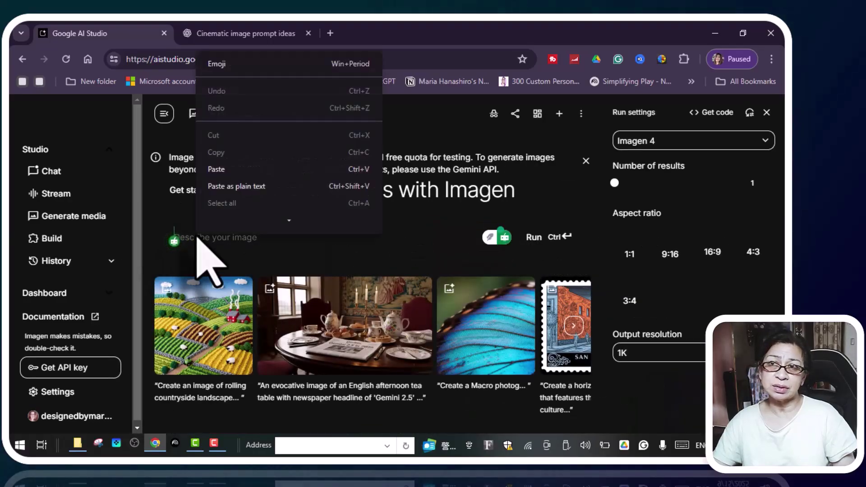
pyautogui.click(228, 170)
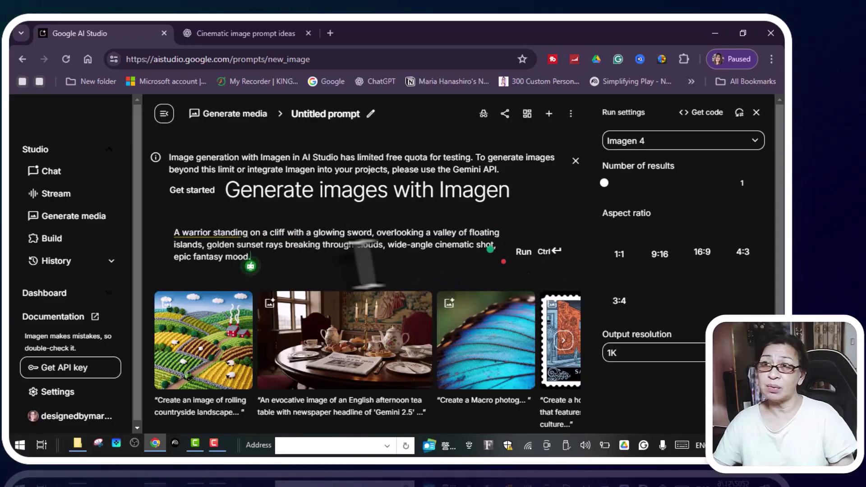
pyautogui.click(523, 251)
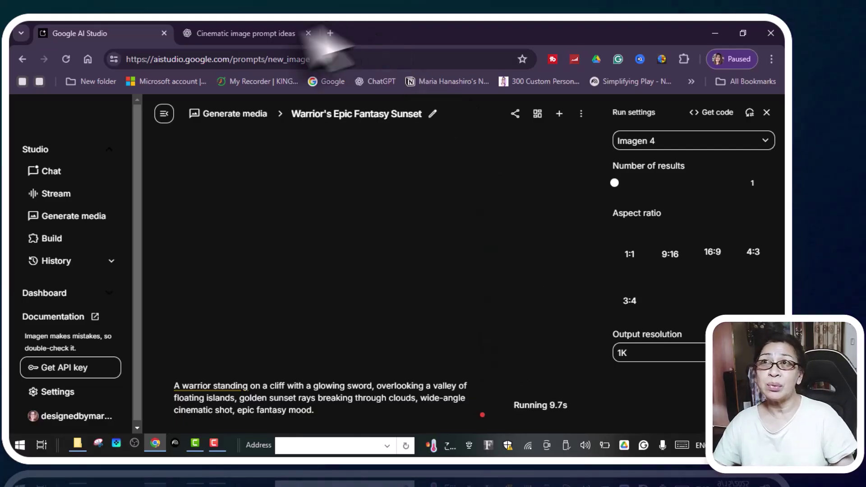
# Switch back to the ChatGPT conversation and copy the Sci-Fi prompt about a massive spaceship above a futuristic city.
pyautogui.click(244, 36)
pyautogui.click(253, 259)
pyautogui.scroll(-1, 289, 271)
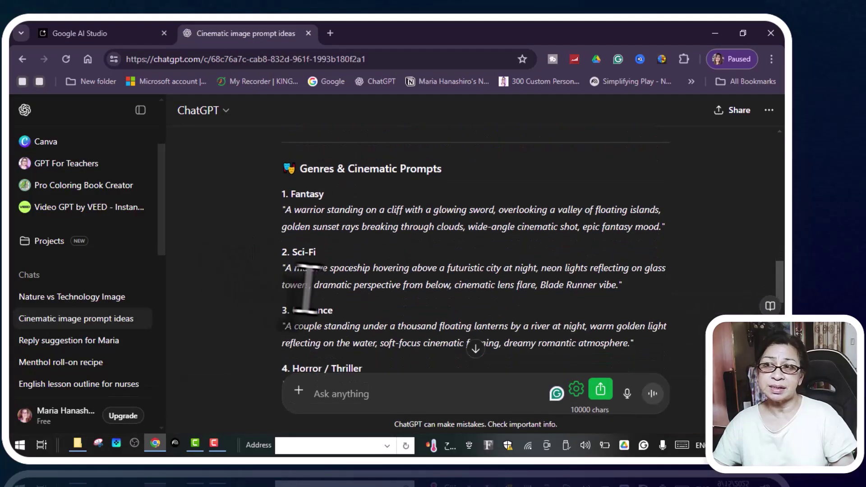
pyautogui.moveTo(296, 270); pyautogui.dragTo(621, 284)
pyautogui.rightClick(514, 271)
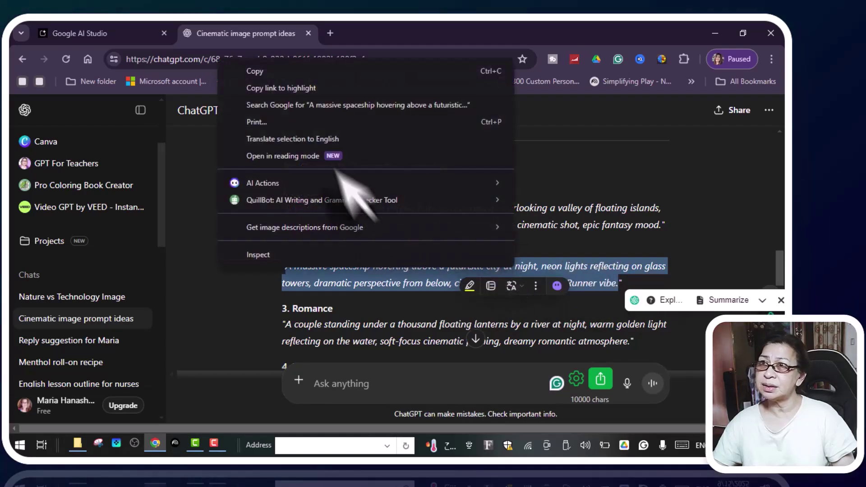
pyautogui.click(270, 70)
# Return to Google AI Studio, set the output resolution to 2K and regenerate the warrior image.
pyautogui.click(87, 28)
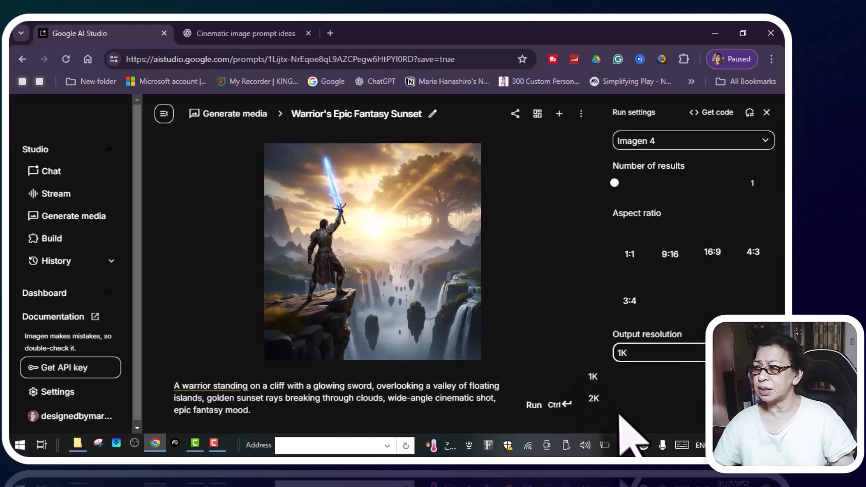
pyautogui.click(594, 399)
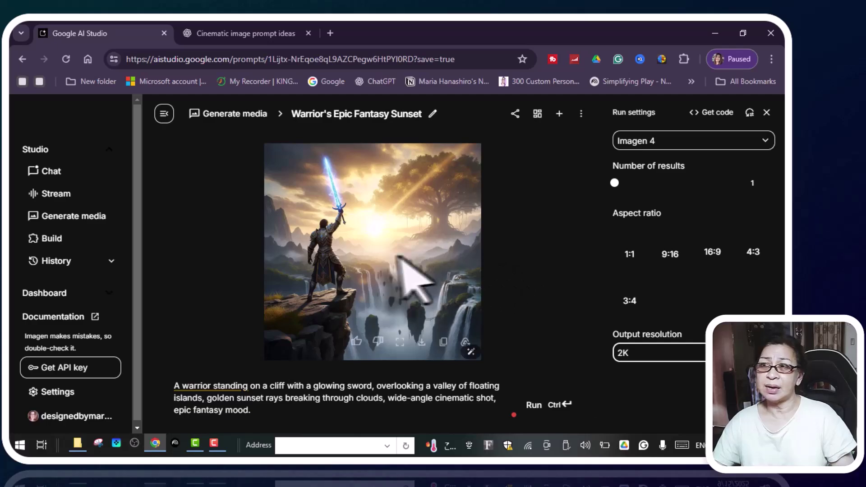
pyautogui.click(533, 408)
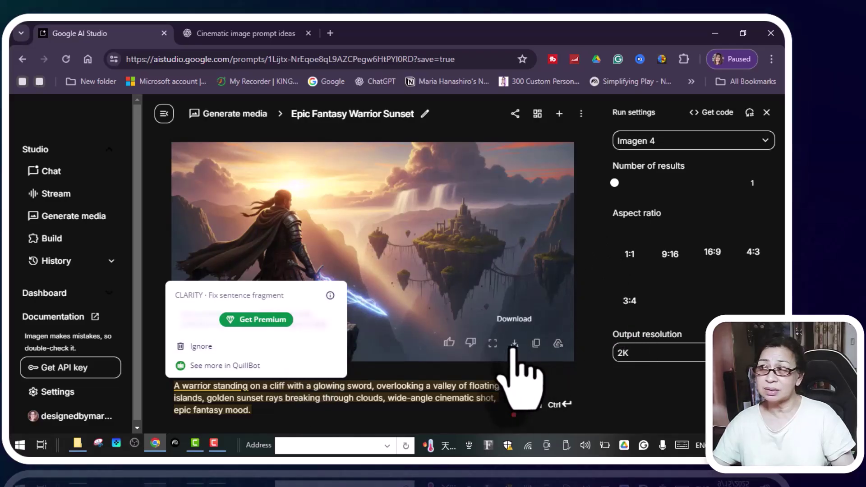
# Download the generated warrior image to the Pictures folder.
pyautogui.click(514, 344)
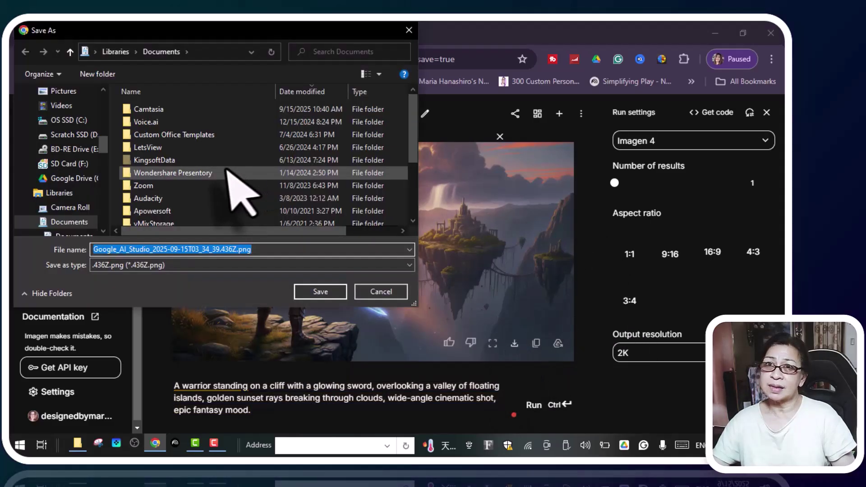
pyautogui.click(65, 92)
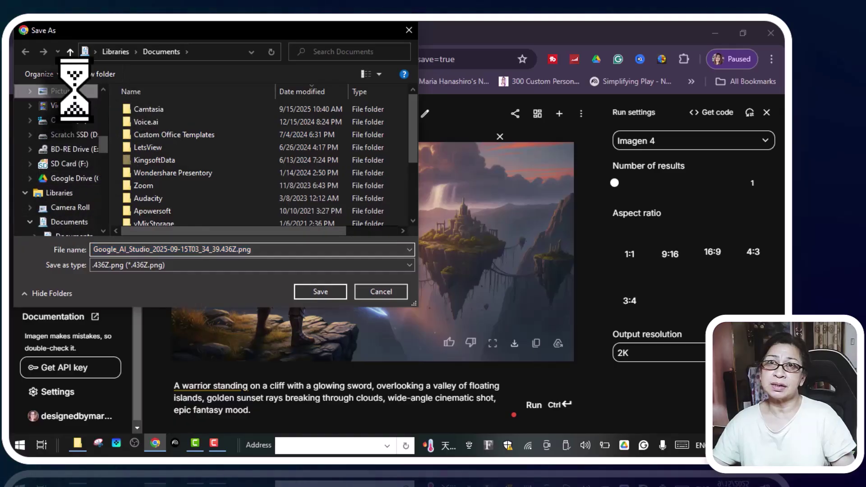
pyautogui.click(339, 289)
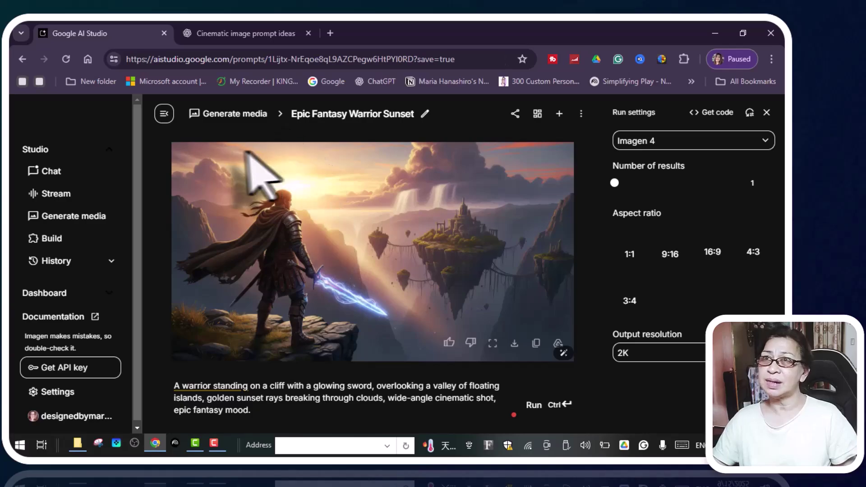
# Generate an image from the copied Sci-Fi prompt in a new Imagen prompt and save it to the Pictures folder.
pyautogui.click(93, 219)
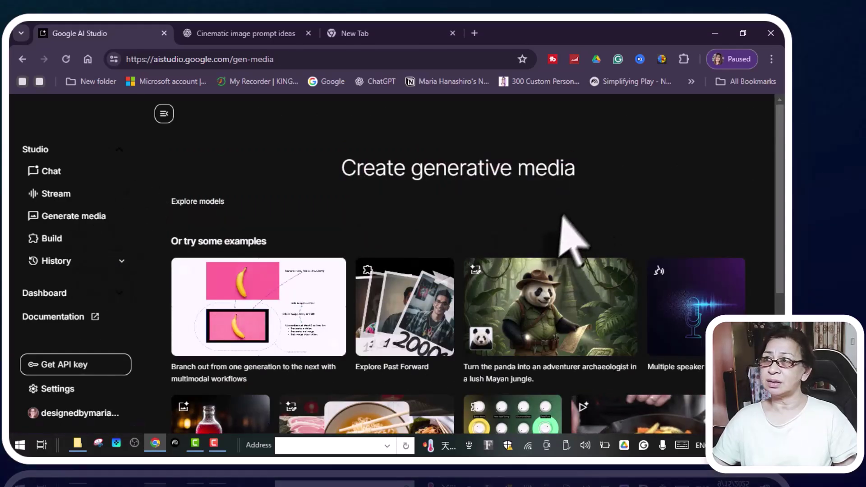
pyautogui.scroll(-5, 572, 227)
pyautogui.scroll(5, 573, 216)
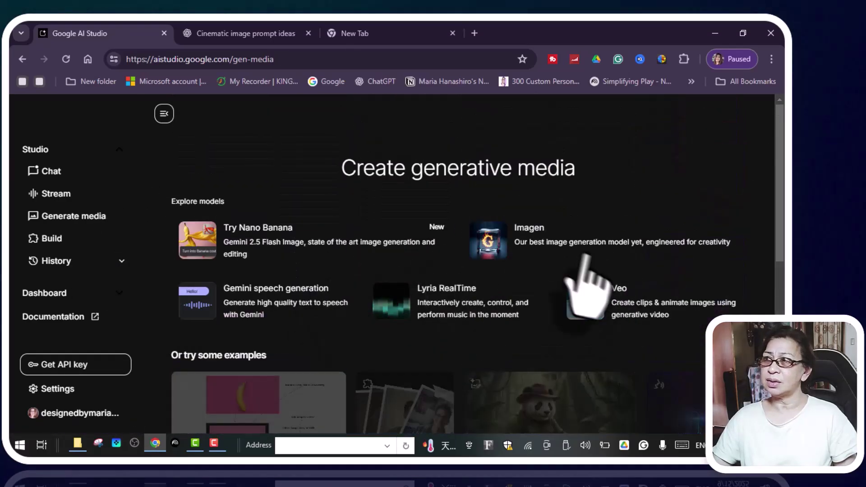
pyautogui.click(562, 238)
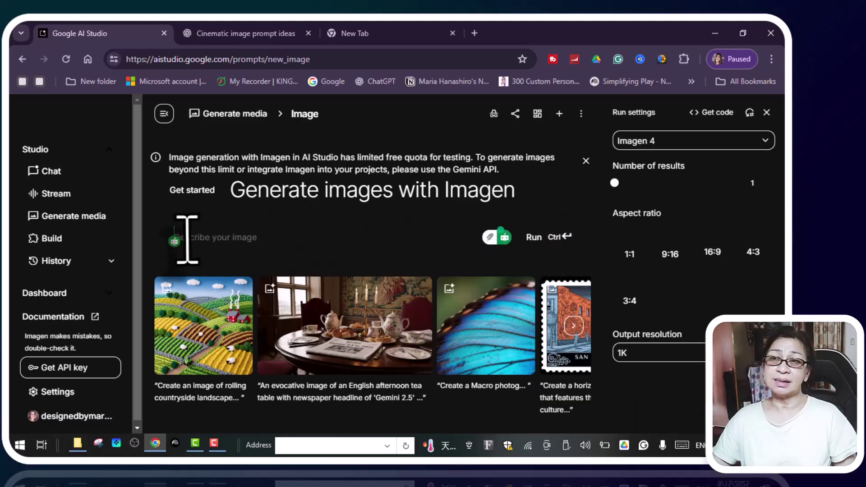
pyautogui.rightClick(187, 238)
pyautogui.click(239, 178)
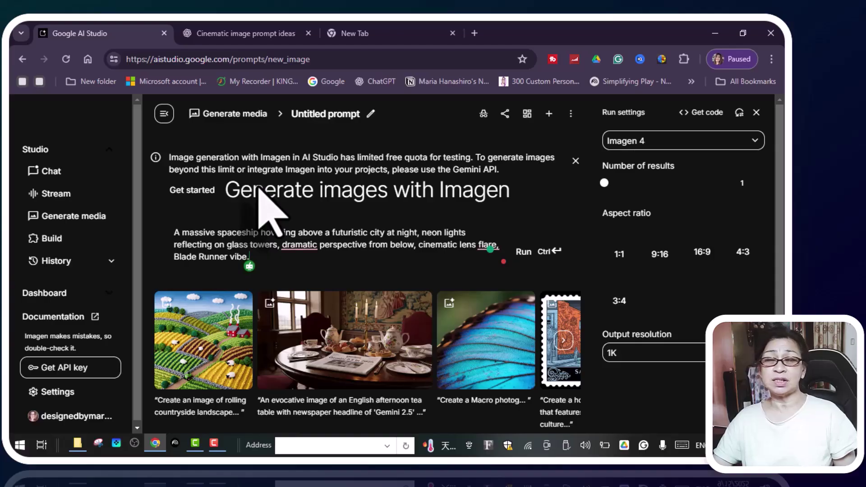
pyautogui.click(523, 252)
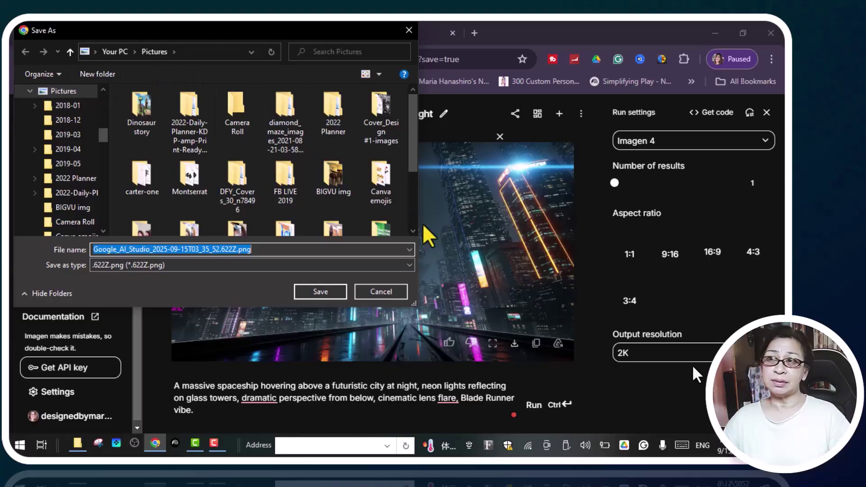
pyautogui.click(334, 292)
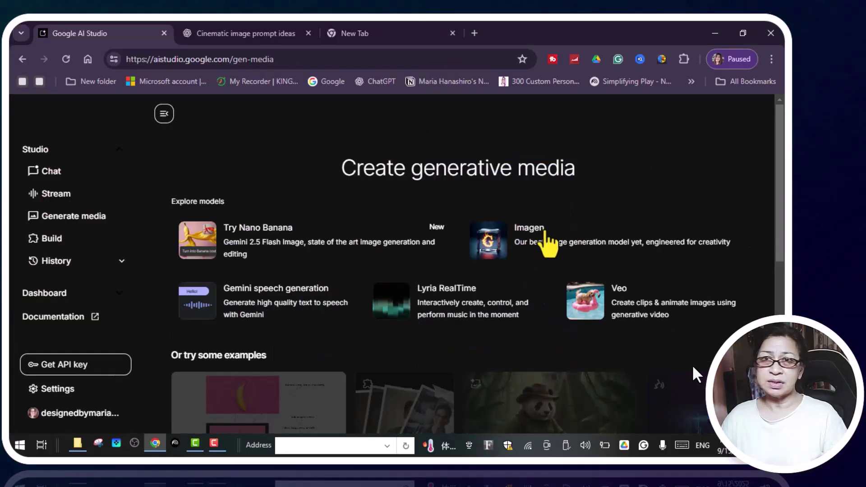
# Open a new Imagen prompt, then copy the Romance prompt from the ChatGPT conversation and return to Google AI Studio.
pyautogui.click(548, 243)
pyautogui.click(184, 238)
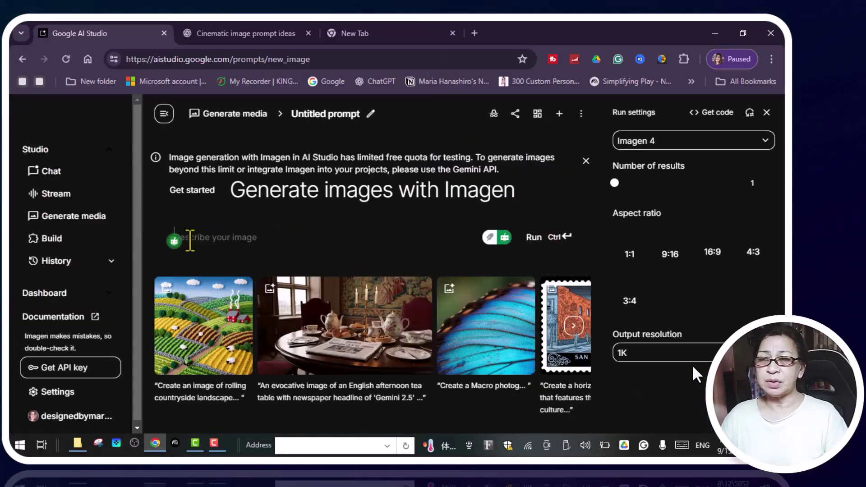
pyautogui.click(228, 35)
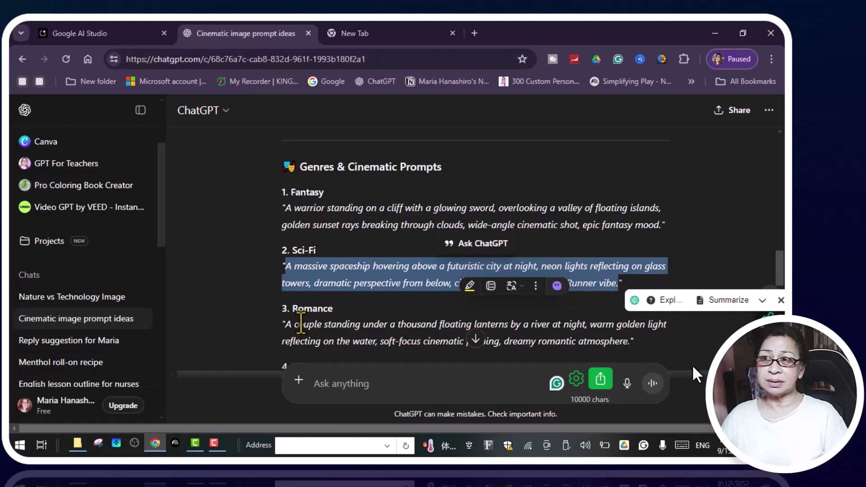
pyautogui.click(234, 280)
pyautogui.scroll(-4, 300, 322)
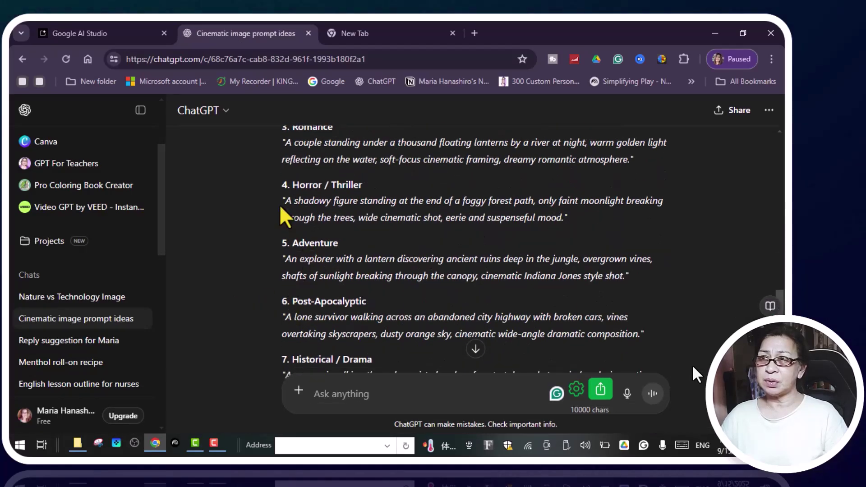
pyautogui.scroll(1, 286, 205)
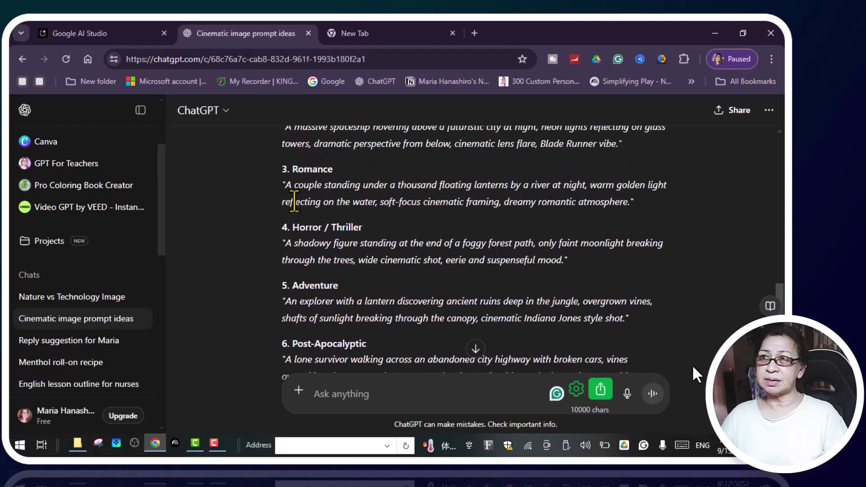
pyautogui.moveTo(285, 206); pyautogui.dragTo(628, 223)
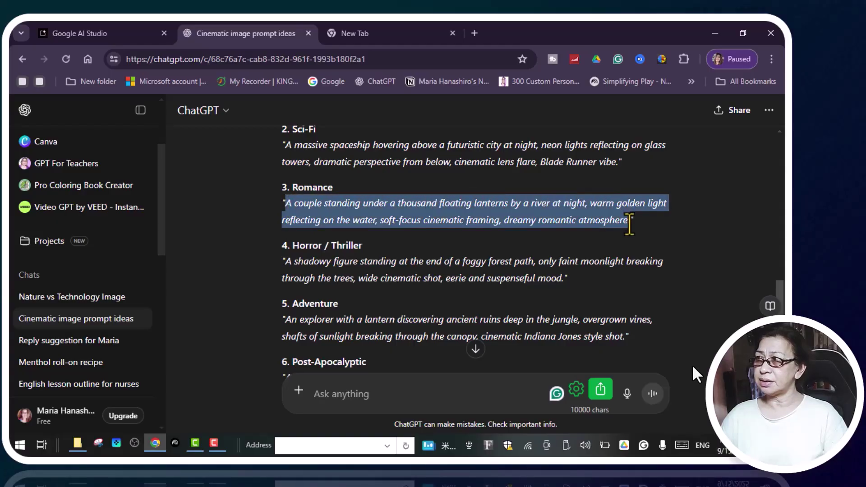
pyautogui.rightClick(483, 210)
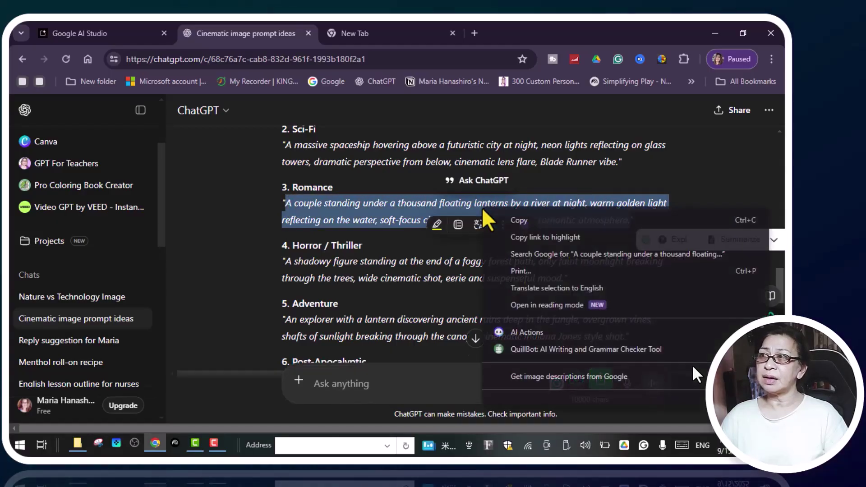
pyautogui.click(518, 221)
pyautogui.click(112, 36)
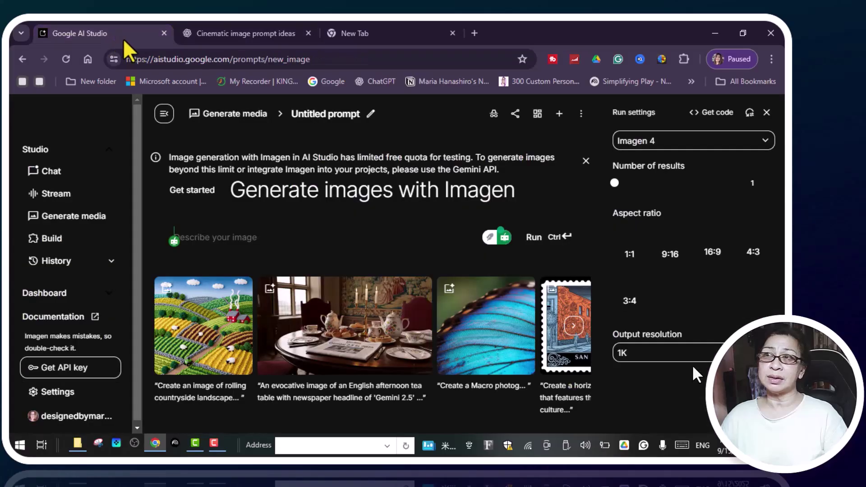
# Generate a 2K image from the copied Romance prompt with Imagen and download it.
pyautogui.rightClick(249, 233)
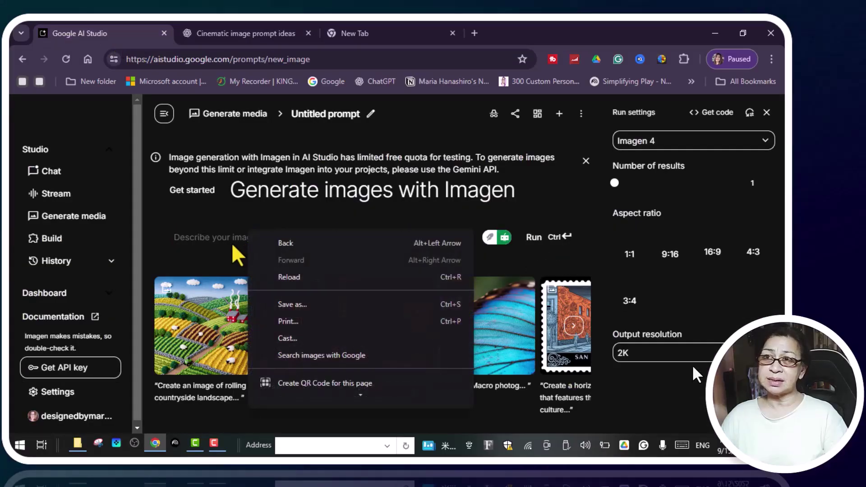
pyautogui.click(199, 240)
pyautogui.rightClick(199, 237)
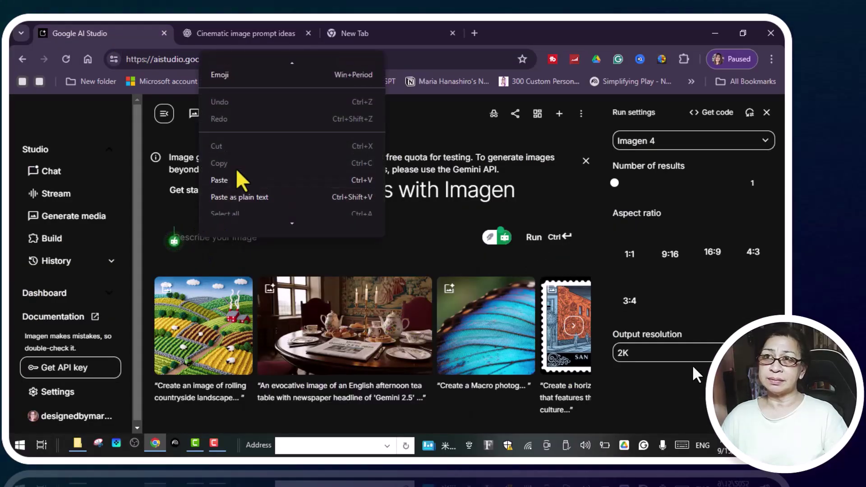
pyautogui.click(241, 180)
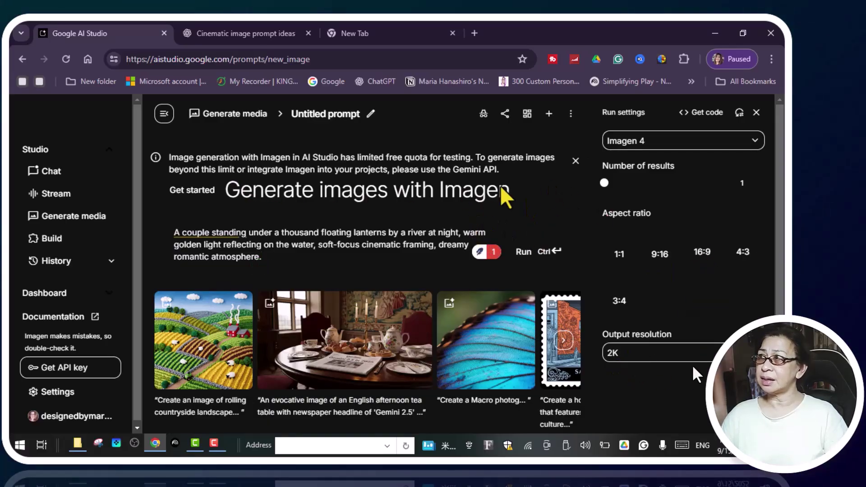
pyautogui.click(524, 252)
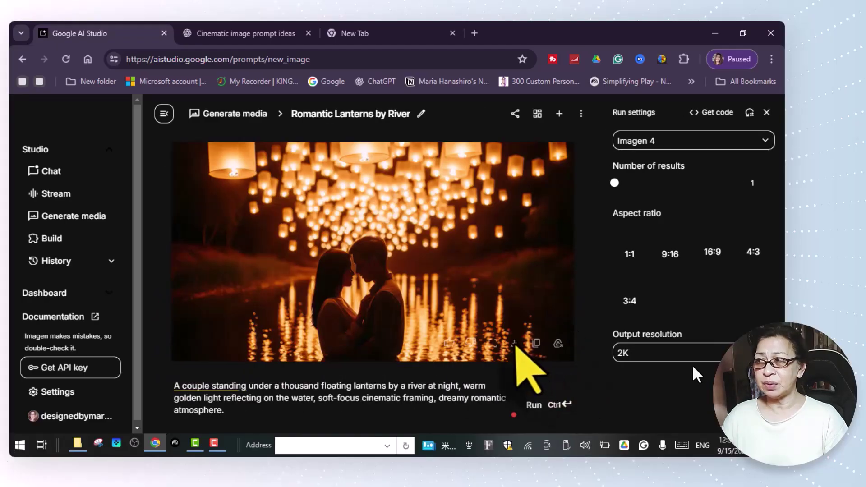
pyautogui.click(515, 343)
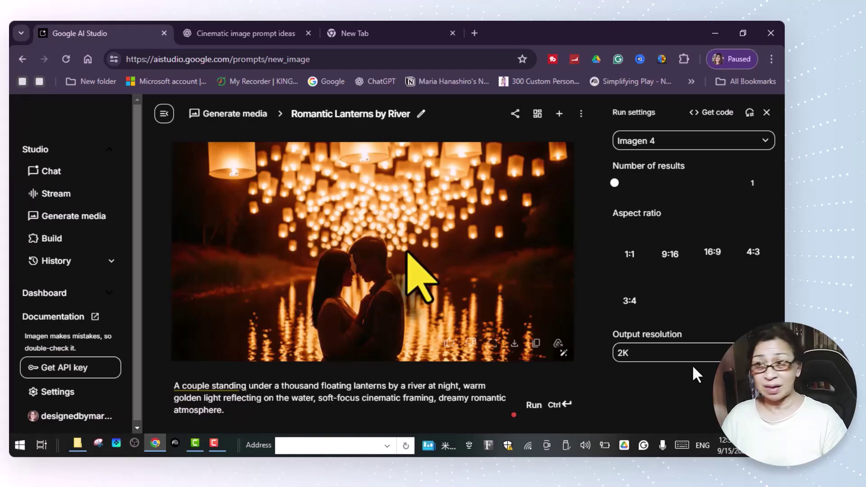
# Open a new Veo video prompt and upload the lantern couple image from the Pictures folder.
pyautogui.click(73, 216)
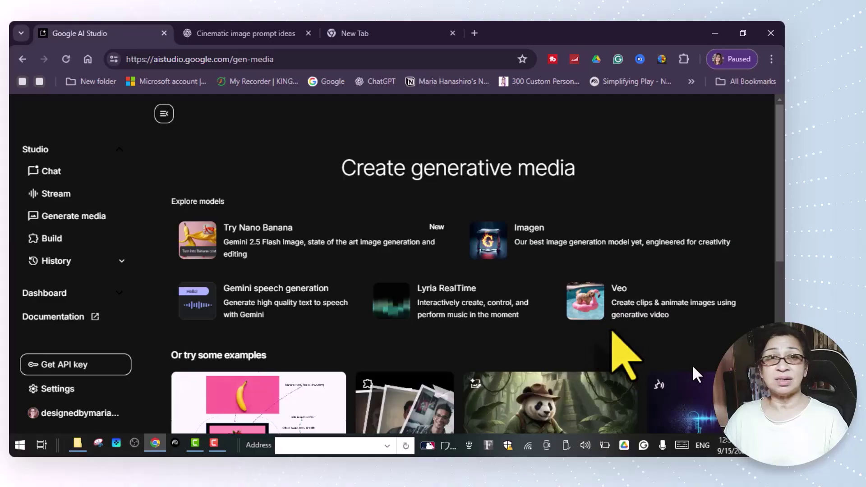
pyautogui.click(612, 312)
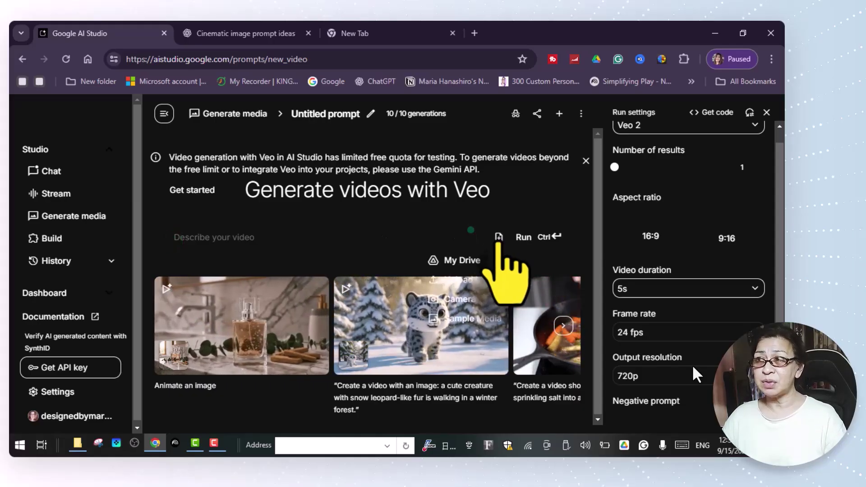
pyautogui.click(456, 260)
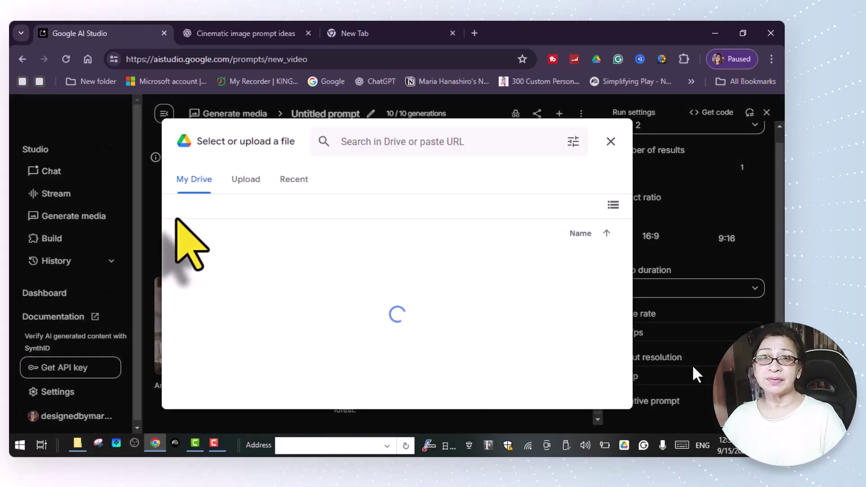
pyautogui.click(245, 181)
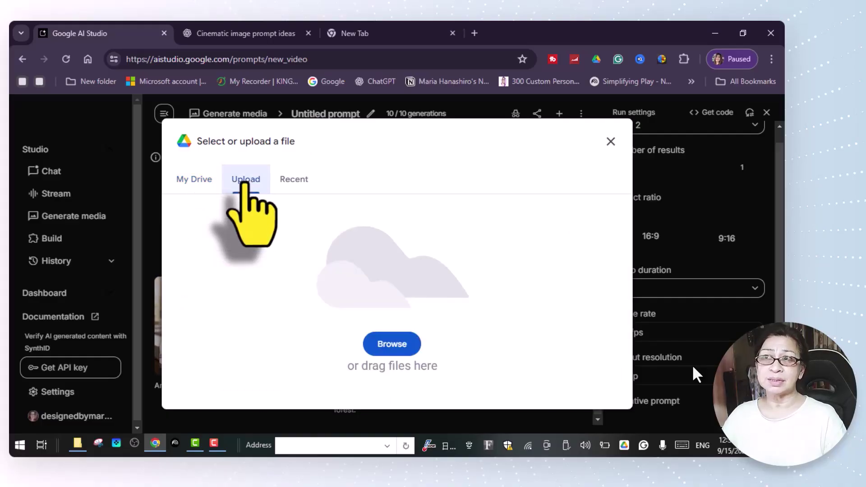
pyautogui.click(392, 344)
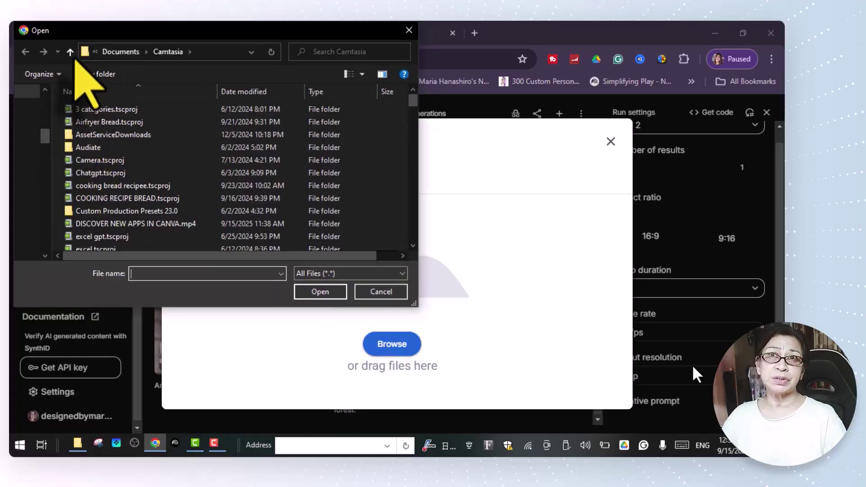
pyautogui.click(71, 52)
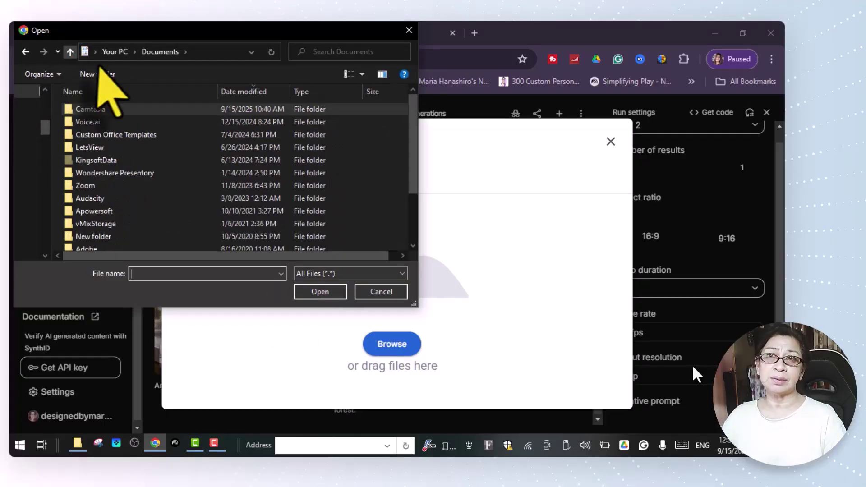
pyautogui.click(134, 52)
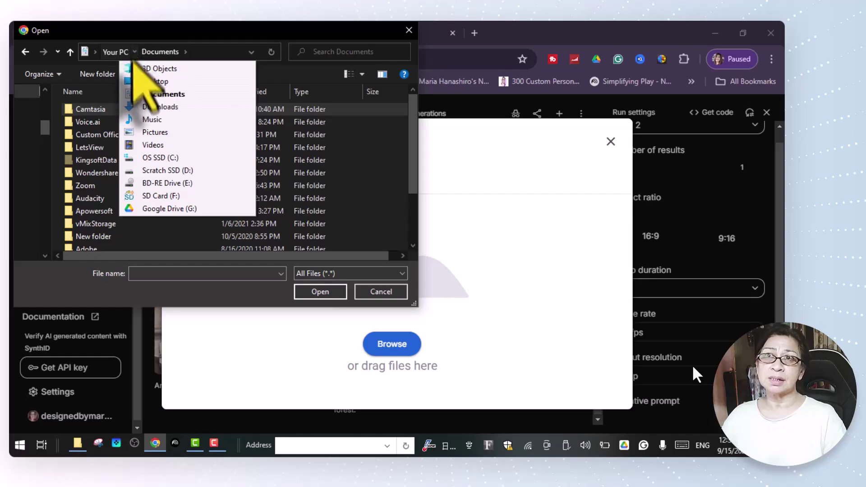
pyautogui.click(169, 136)
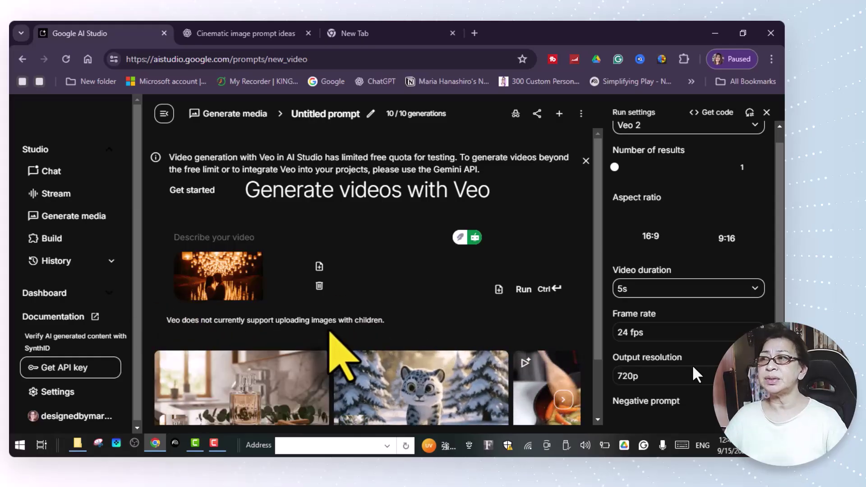
# Copy the Romance prompt from the ChatGPT conversation and paste it as the video description in Google AI Studio.
pyautogui.click(203, 242)
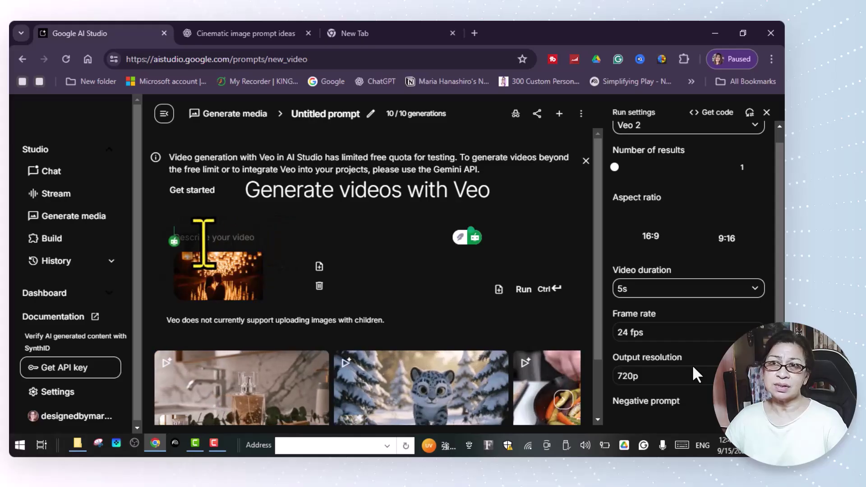
pyautogui.click(248, 33)
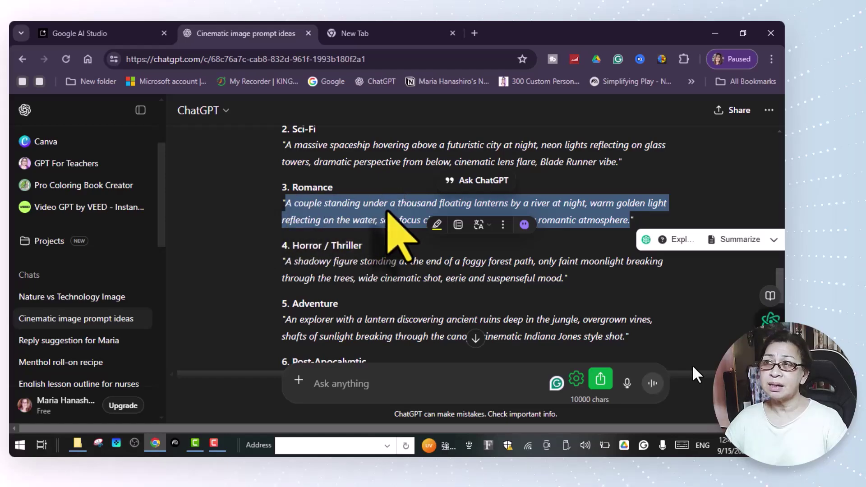
pyautogui.rightClick(408, 212)
pyautogui.click(427, 222)
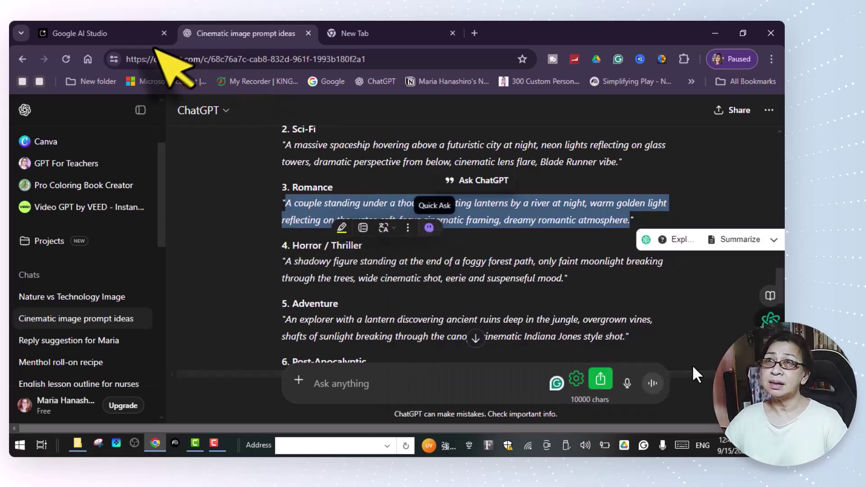
pyautogui.click(122, 34)
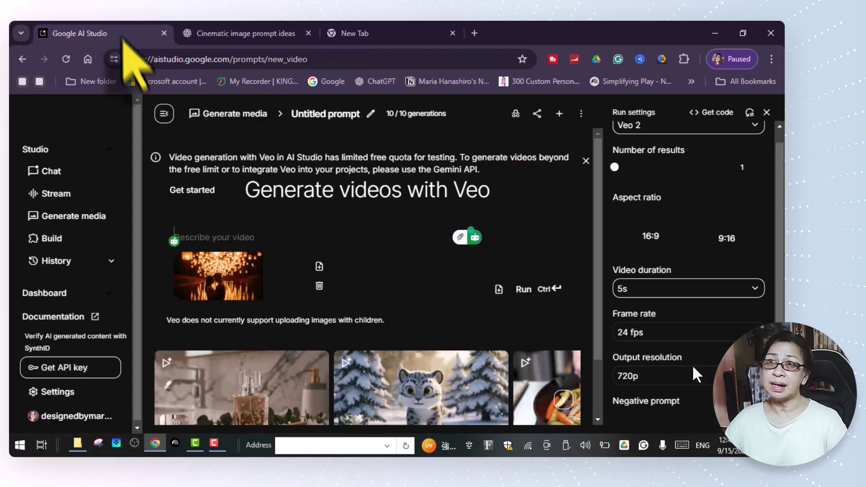
pyautogui.rightClick(175, 239)
pyautogui.click(220, 145)
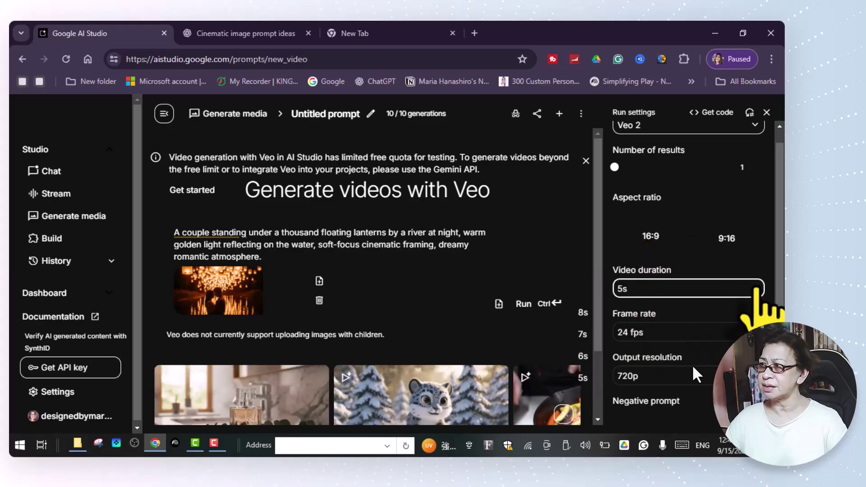
# Set the video duration to 8s and generate the lantern couple video.
pyautogui.click(583, 312)
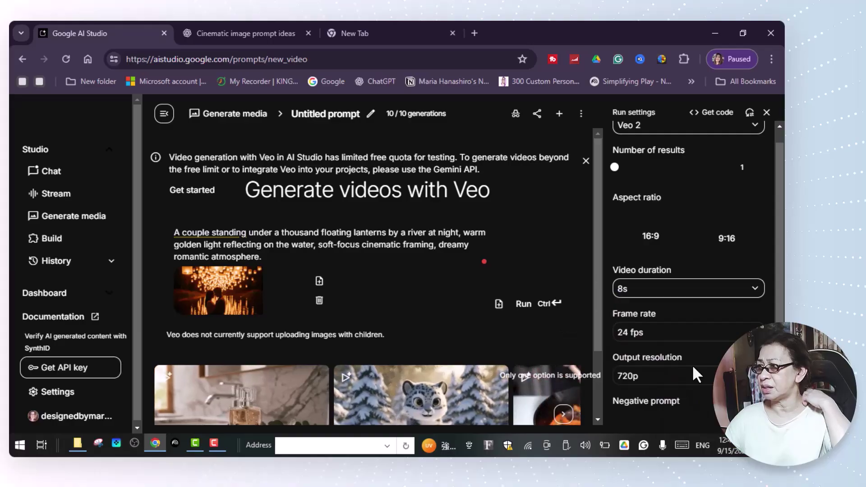
pyautogui.click(523, 304)
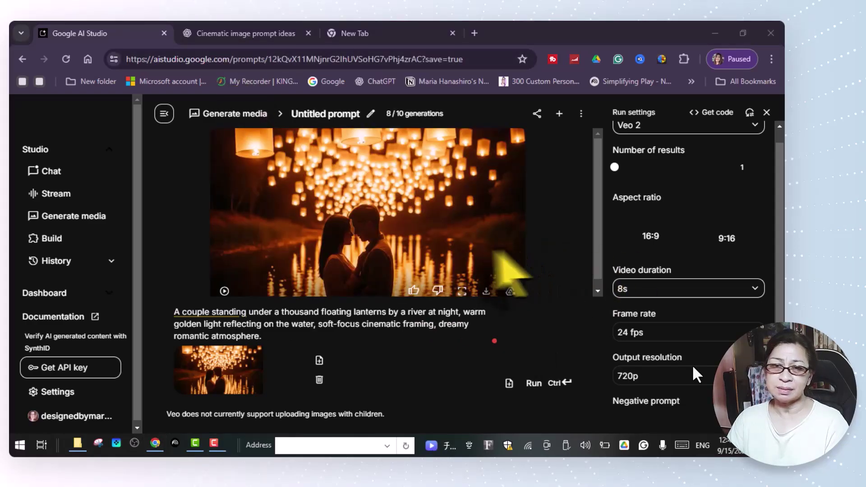
# Play back the generated lantern couple video and download it.
pyautogui.click(224, 291)
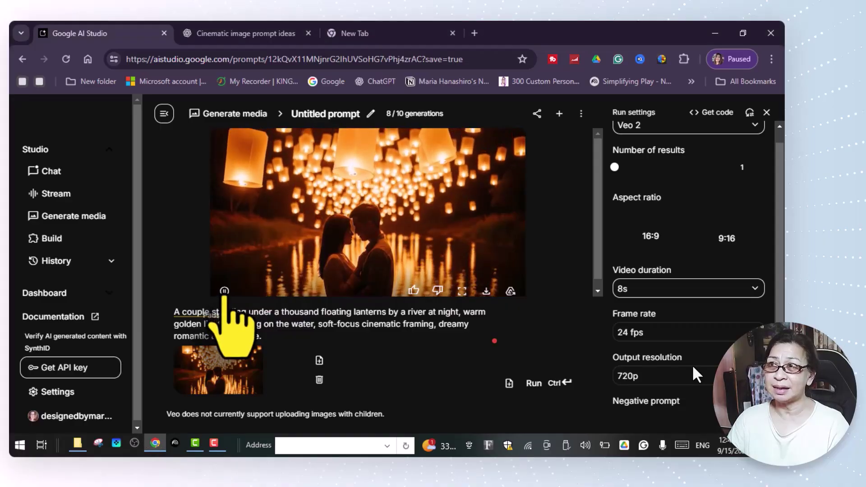
pyautogui.click(224, 291)
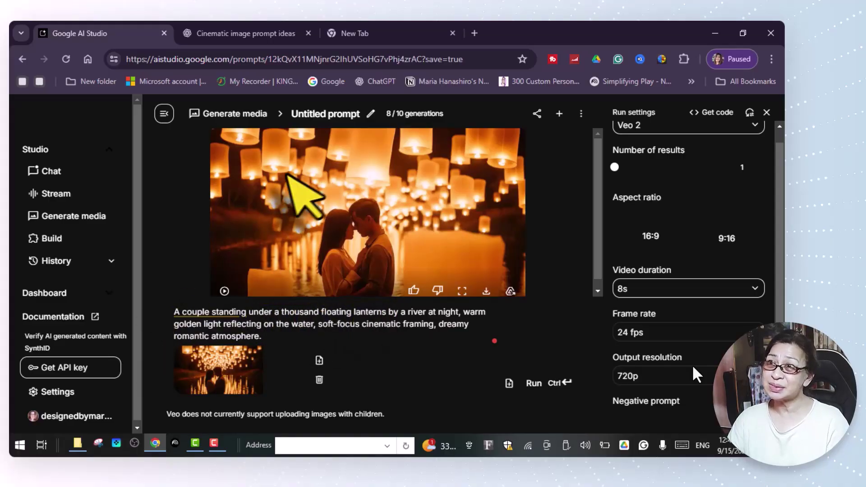
pyautogui.click(224, 291)
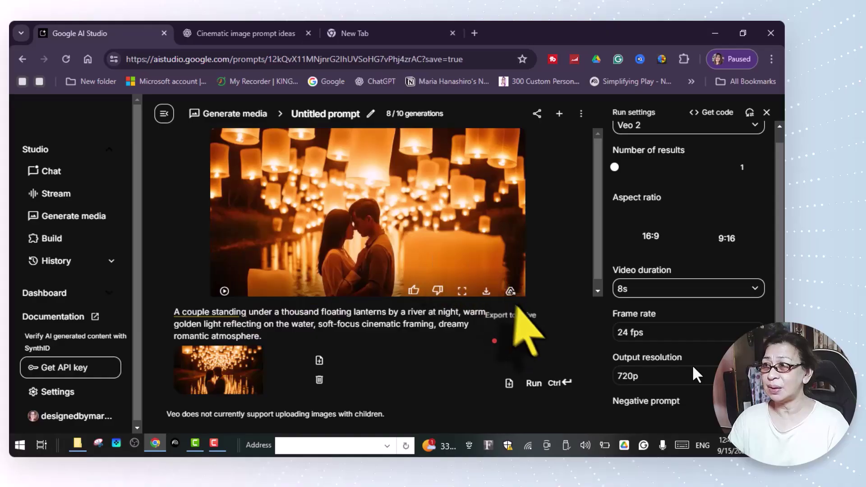
pyautogui.click(486, 291)
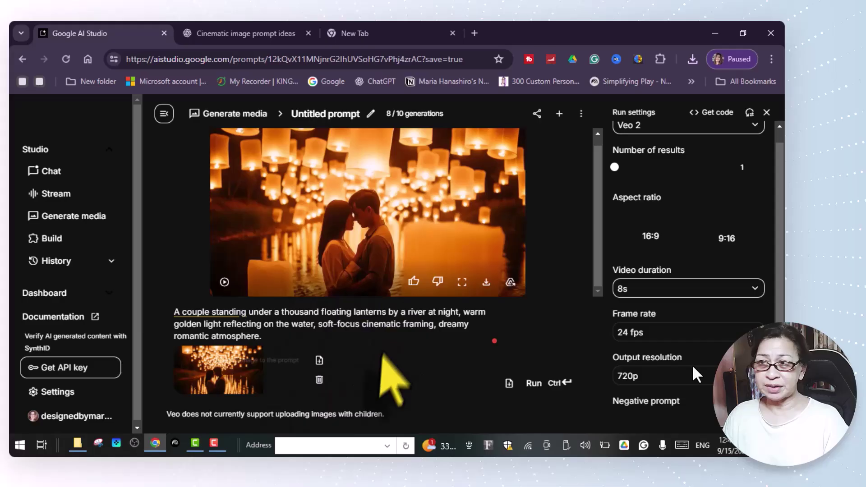
# Replace the video prompt's source image with Google_AI_Studio_2025-09-15T03_35_52.622Z from the Pictures folder.
pyautogui.click(319, 361)
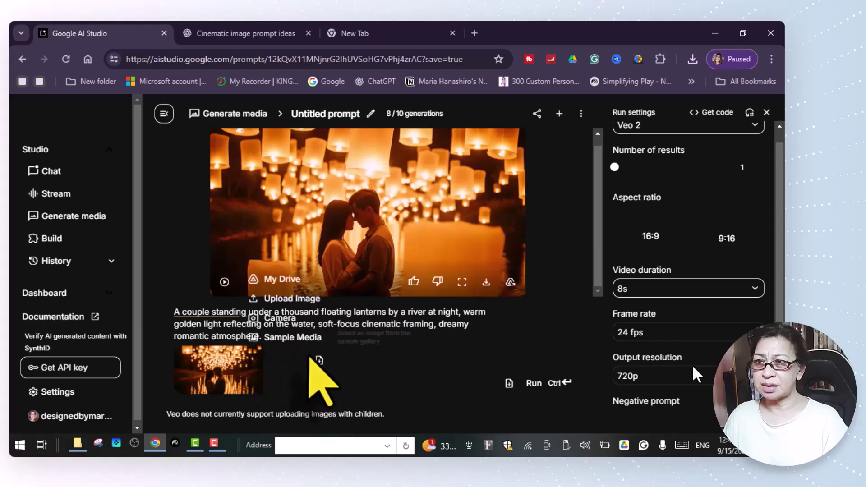
pyautogui.click(287, 300)
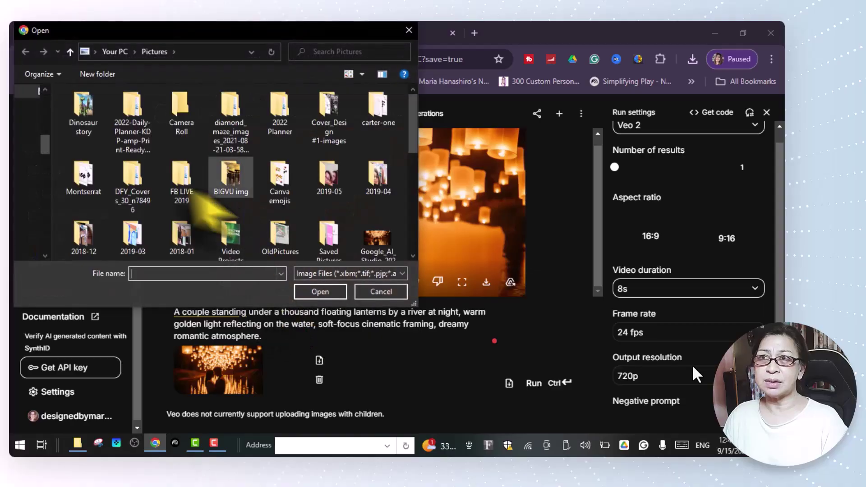
pyautogui.scroll(-2, 225, 221)
pyautogui.click(88, 229)
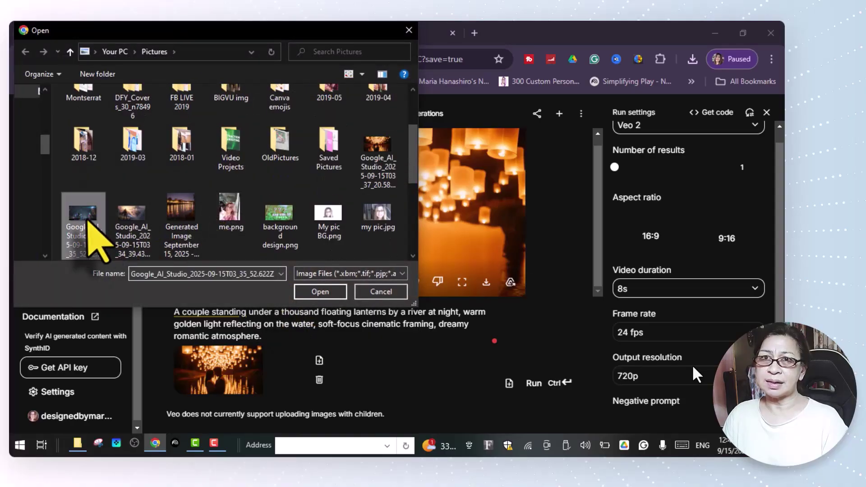
pyautogui.click(321, 291)
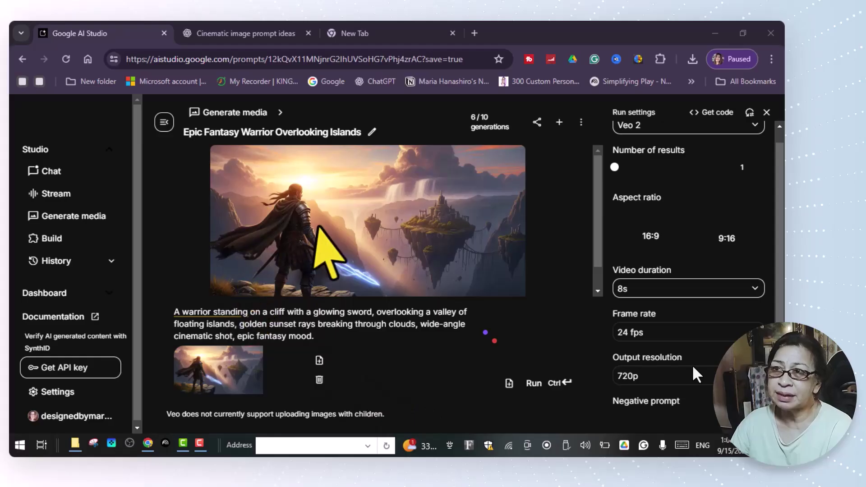
# Play back the generated fantasy warrior video and download it.
pyautogui.click(341, 251)
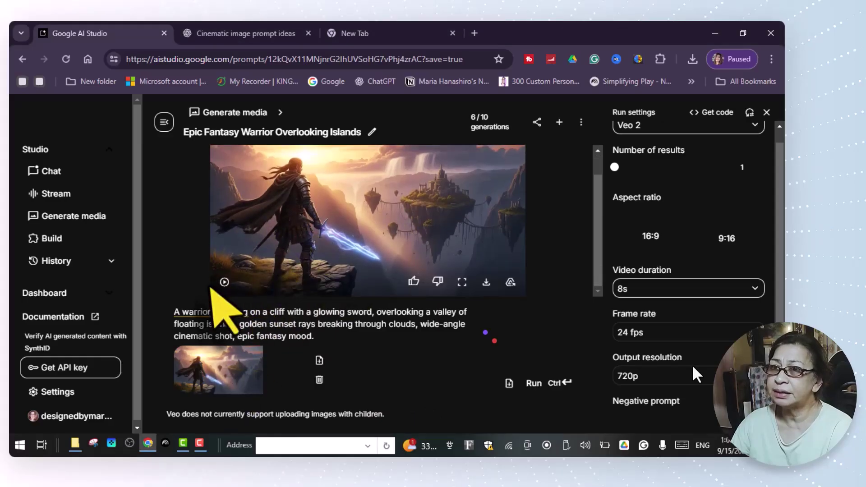
pyautogui.click(225, 282)
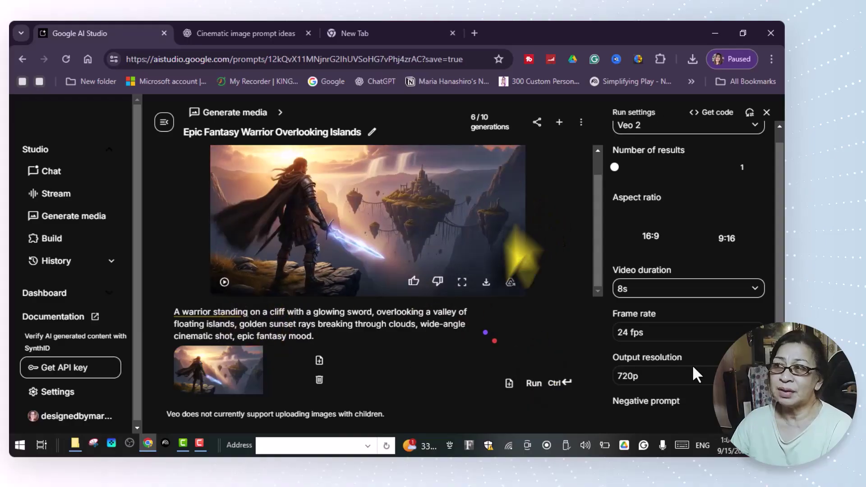
pyautogui.click(487, 282)
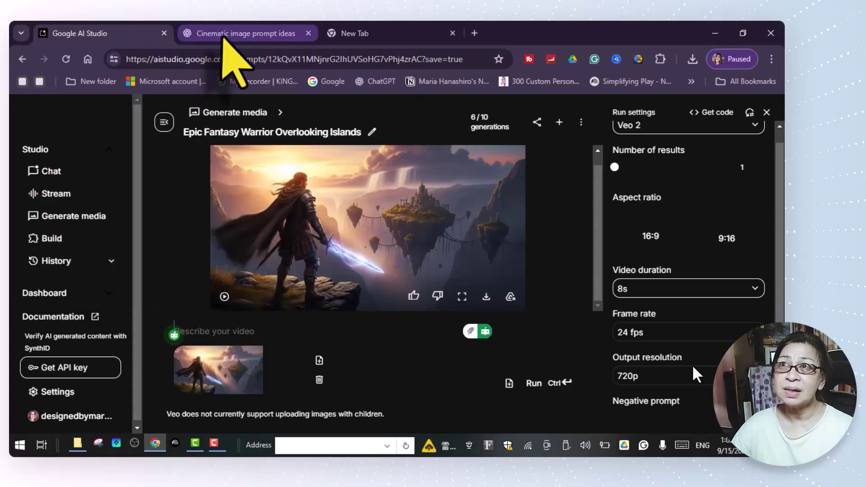
# Switch to the ChatGPT prompt list and copy the Sci-Fi prompt about a massive spaceship hovering above a futuristic city.
pyautogui.click(223, 37)
pyautogui.click(250, 254)
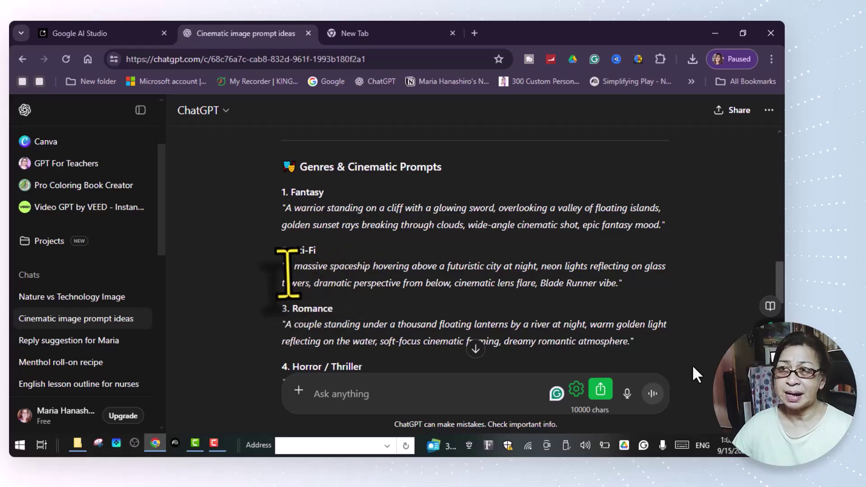
pyautogui.moveTo(285, 269); pyautogui.dragTo(620, 292)
pyautogui.rightClick(527, 270)
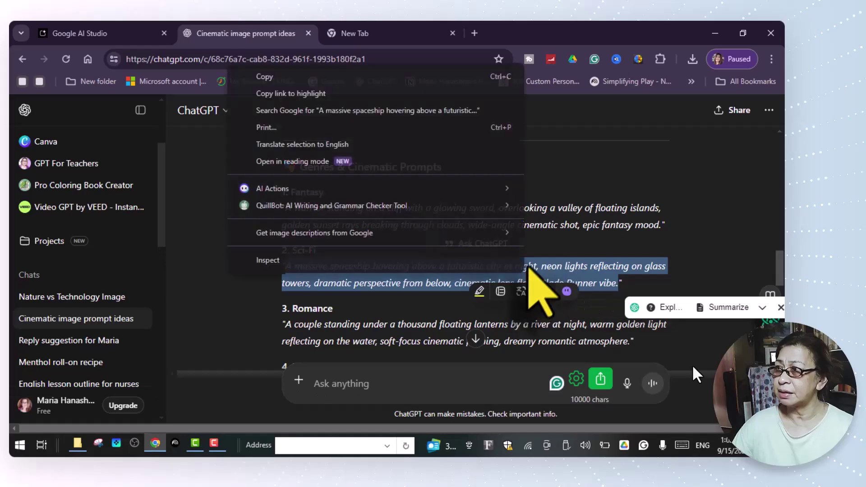
pyautogui.click(266, 76)
# Paste the spaceship prompt into the Veo video description in Google AI Studio and append "Include background music.".
pyautogui.click(81, 34)
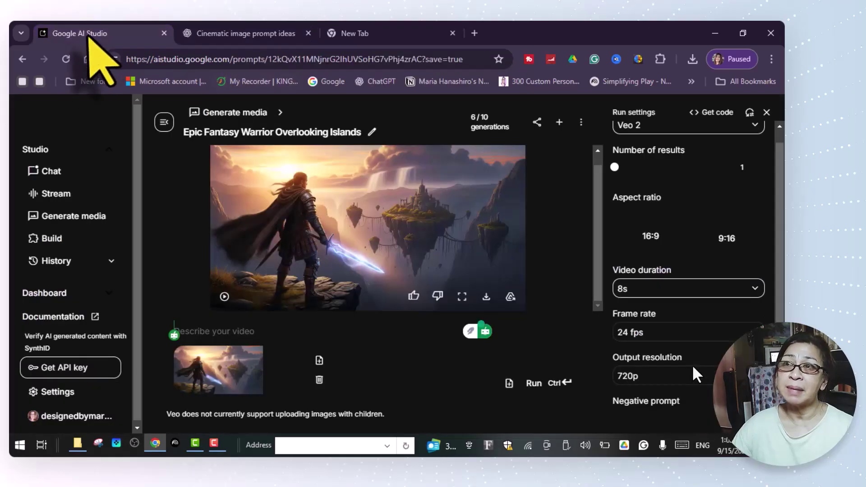
pyautogui.rightClick(191, 334)
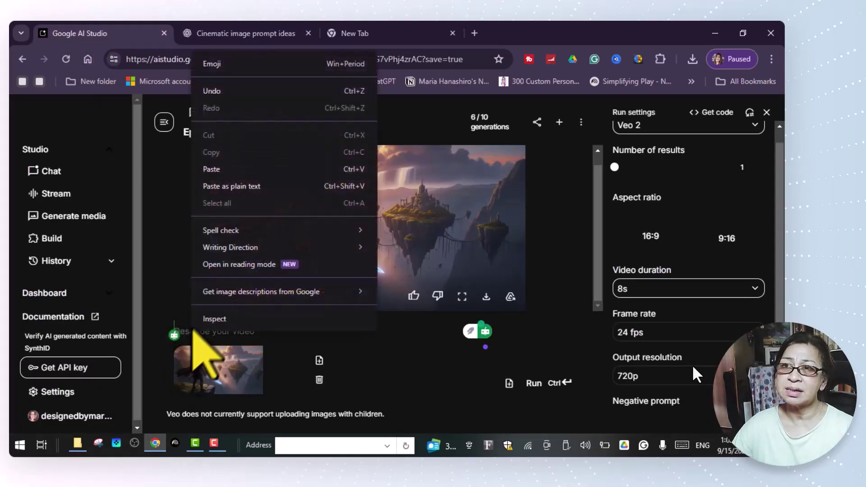
pyautogui.click(234, 185)
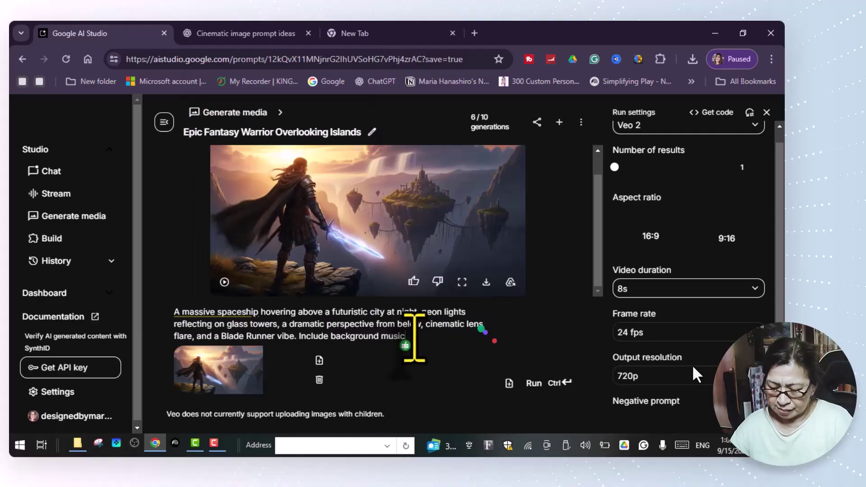
# Replace the video prompt's source image with the futuristic city image from the Pictures folder and generate the video.
pyautogui.click(319, 360)
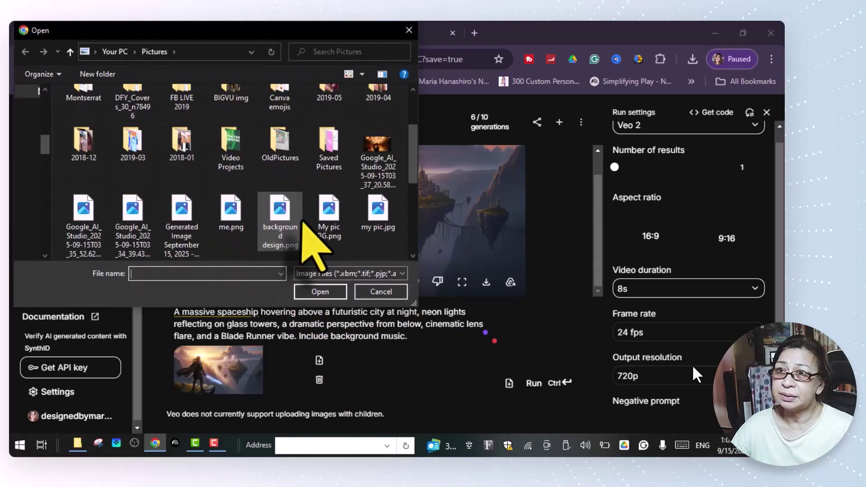
pyautogui.click(81, 217)
pyautogui.click(320, 292)
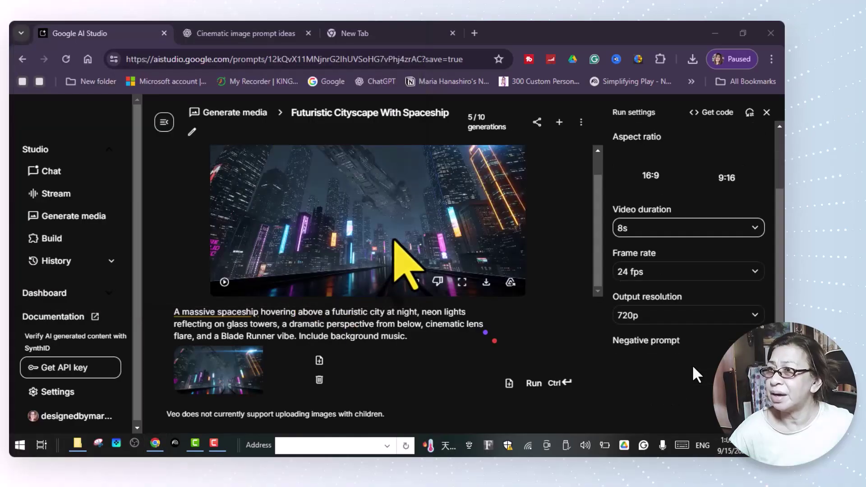
# Play back the generated futuristic city video and download it as an MP4 to the Pictures folder.
pyautogui.click(224, 282)
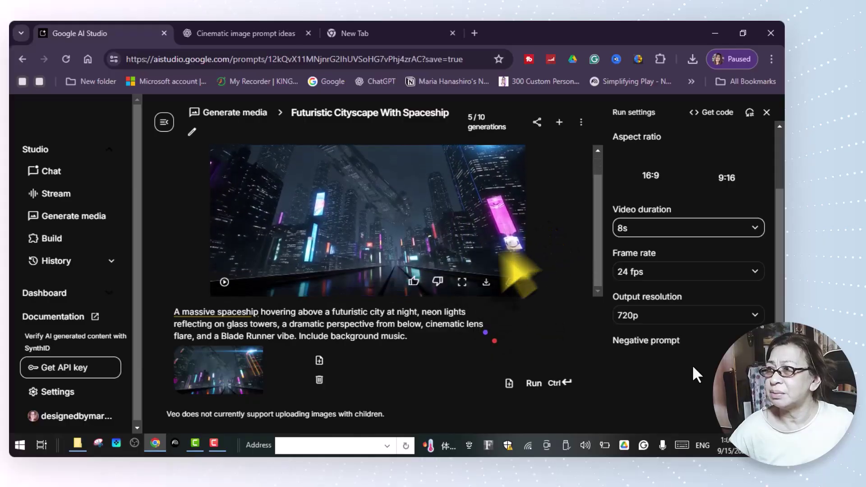
pyautogui.click(486, 289)
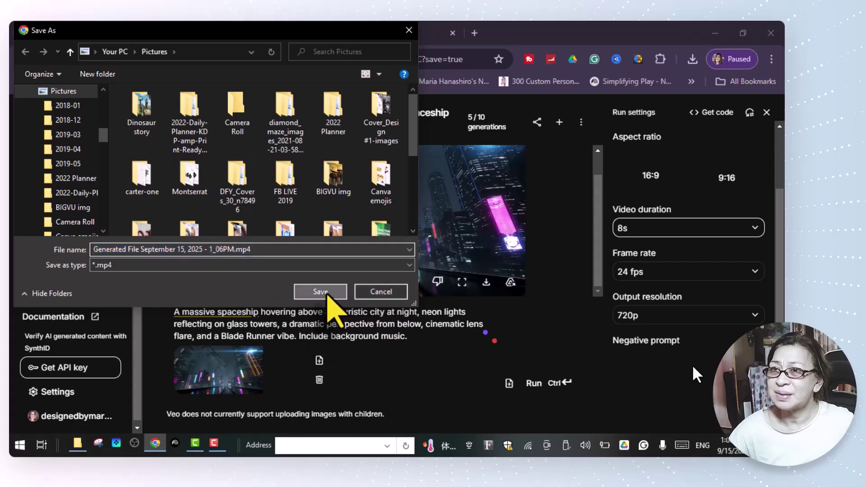
pyautogui.click(326, 297)
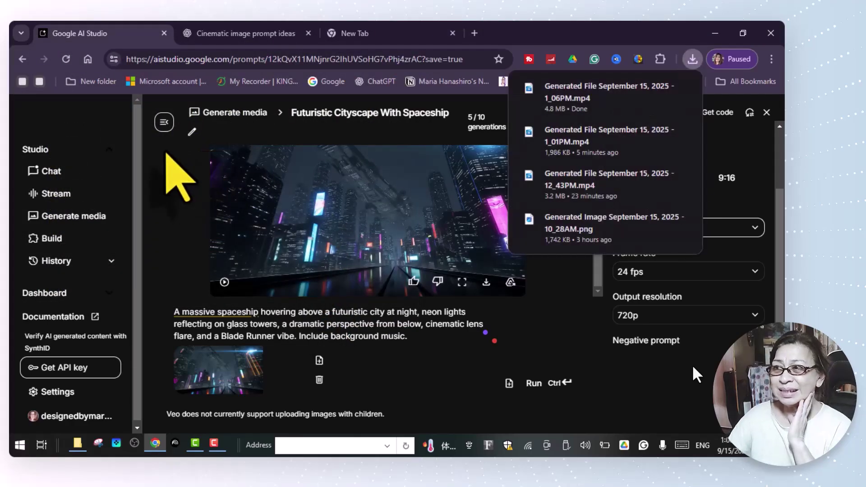
# Switch to the ChatGPT prompt list and copy the Horror / Thriller prompt about a shadowy figure on a foggy forest path.
pyautogui.click(245, 35)
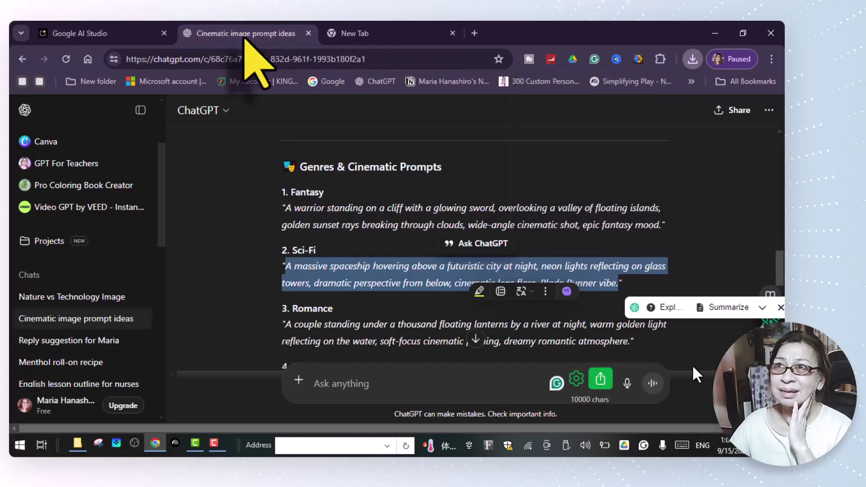
pyautogui.scroll(-4, 261, 253)
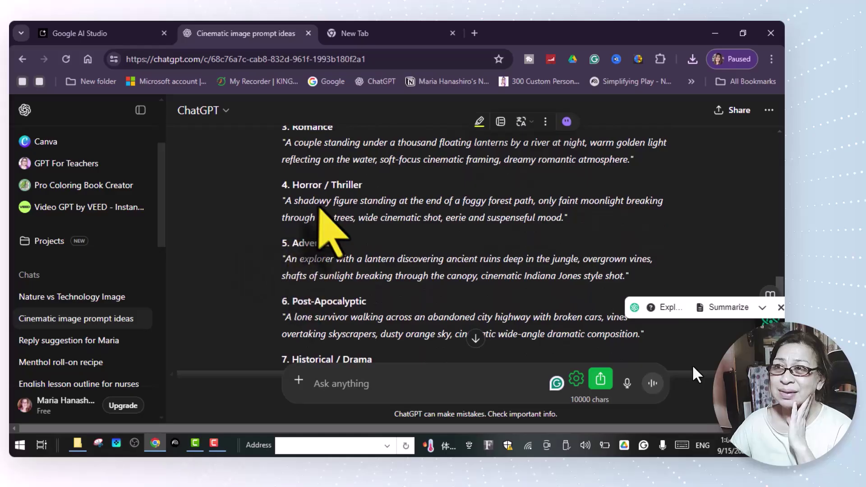
pyautogui.moveTo(285, 208); pyautogui.dragTo(567, 219)
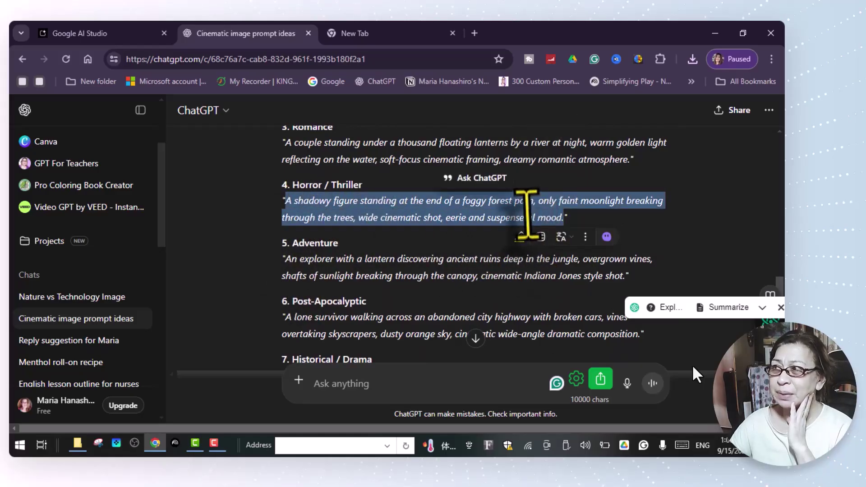
pyautogui.rightClick(528, 212)
pyautogui.click(280, 224)
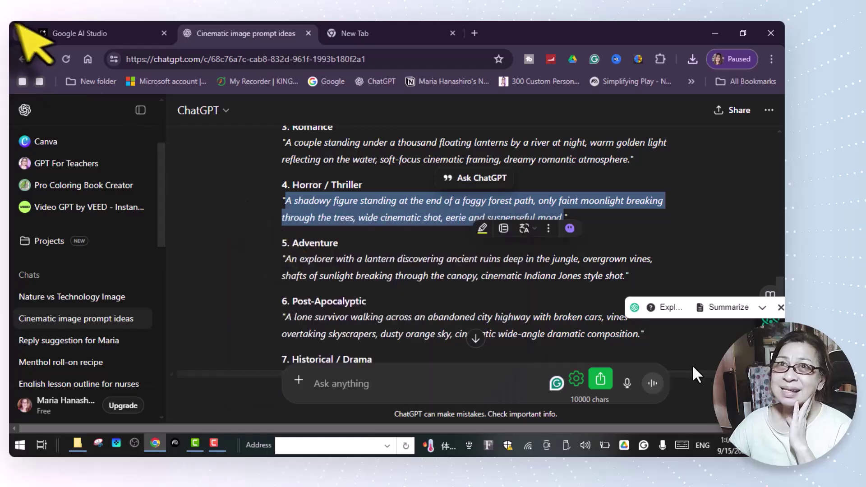
# Start a new Imagen prompt in Google AI Studio and paste the foggy forest prompt as the image description.
pyautogui.click(68, 33)
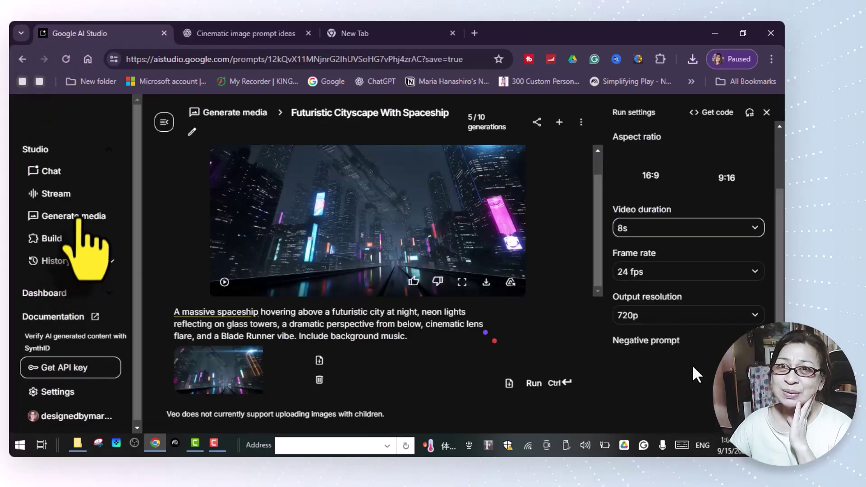
pyautogui.click(57, 217)
pyautogui.click(536, 237)
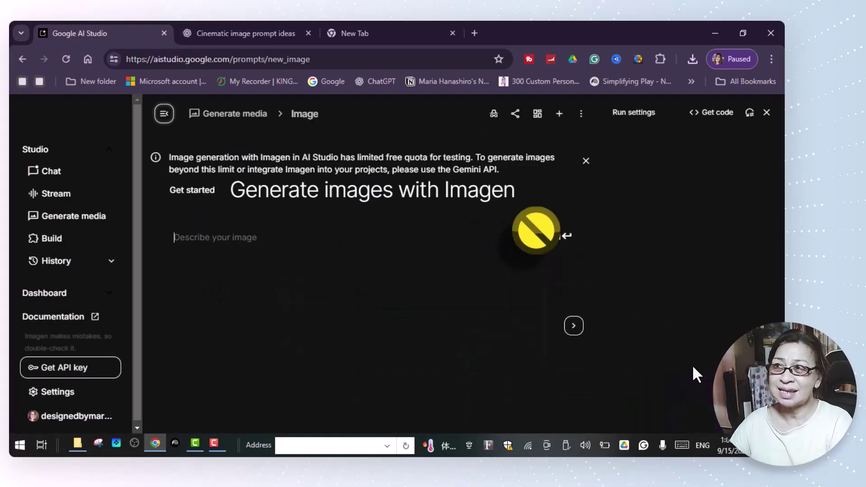
pyautogui.rightClick(209, 237)
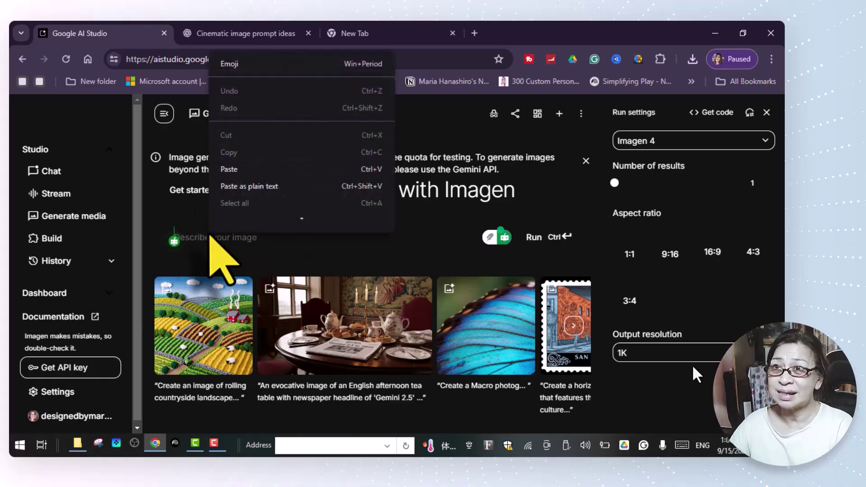
pyautogui.click(234, 172)
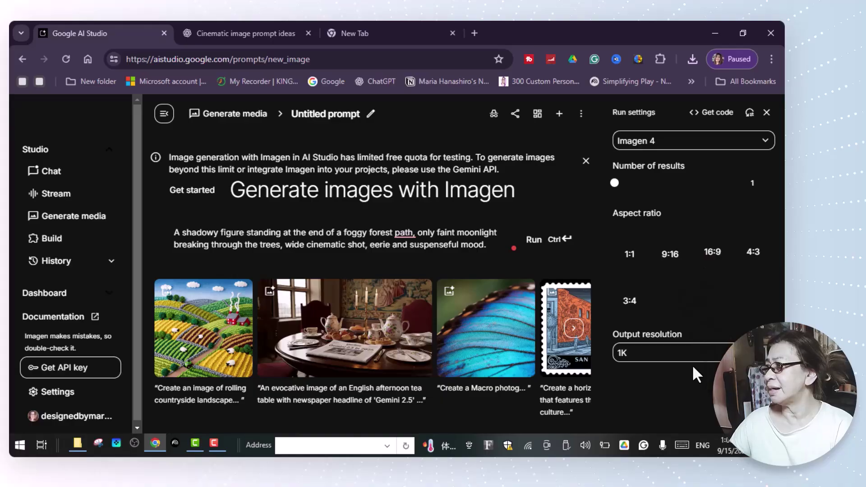
# Set the output resolution to 2K, generate the foggy forest image, and download it.
pyautogui.click(697, 375)
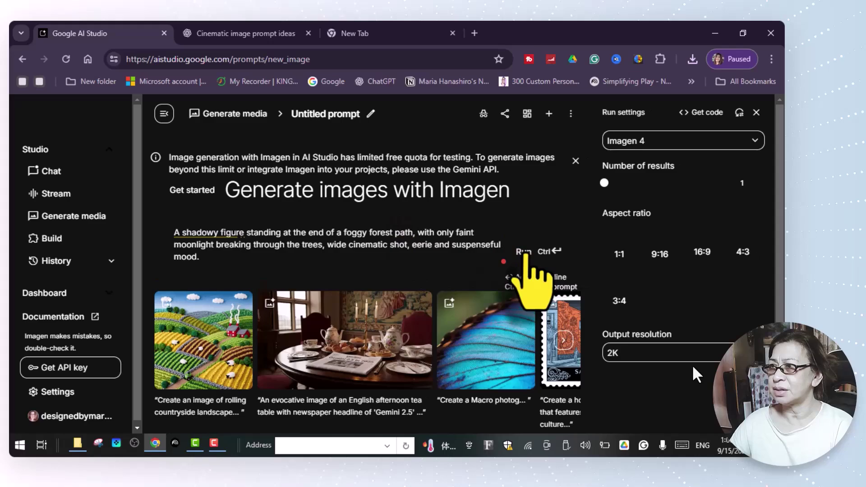
pyautogui.hotkey('ctrl', 'Return')
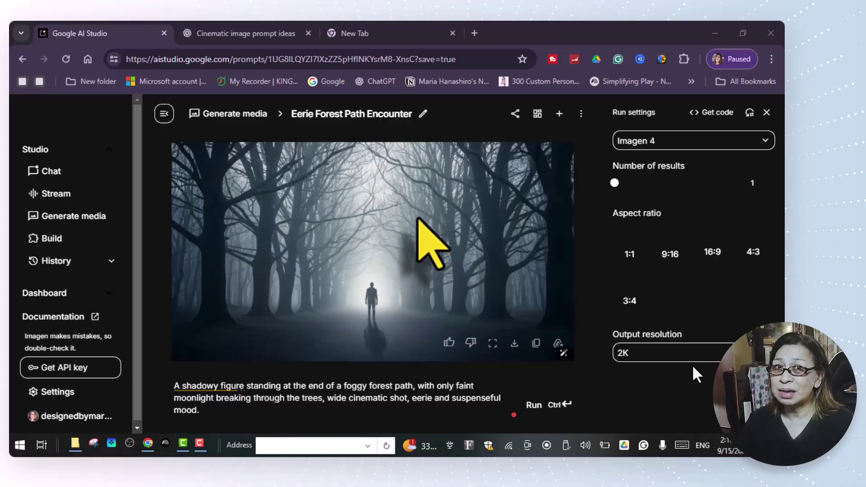
pyautogui.click(514, 343)
pyautogui.click(514, 344)
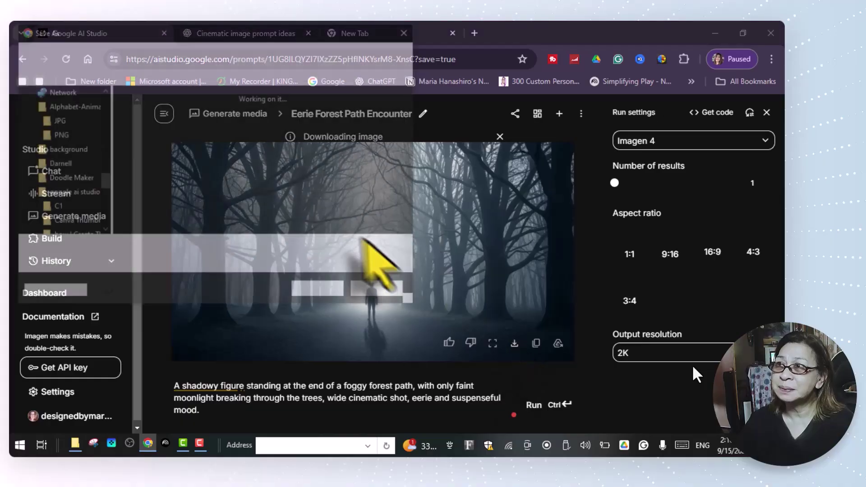
pyautogui.click(321, 292)
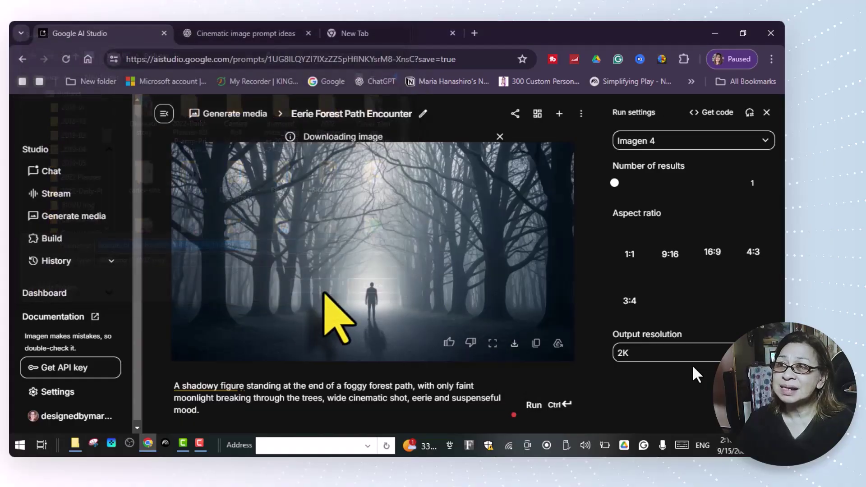
# Start a new Veo video prompt and paste the foggy forest prompt as the video description.
pyautogui.click(64, 217)
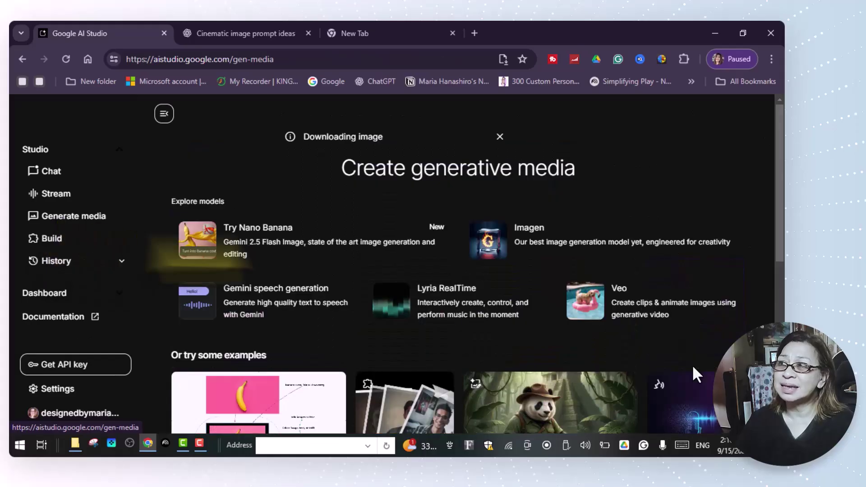
pyautogui.click(631, 312)
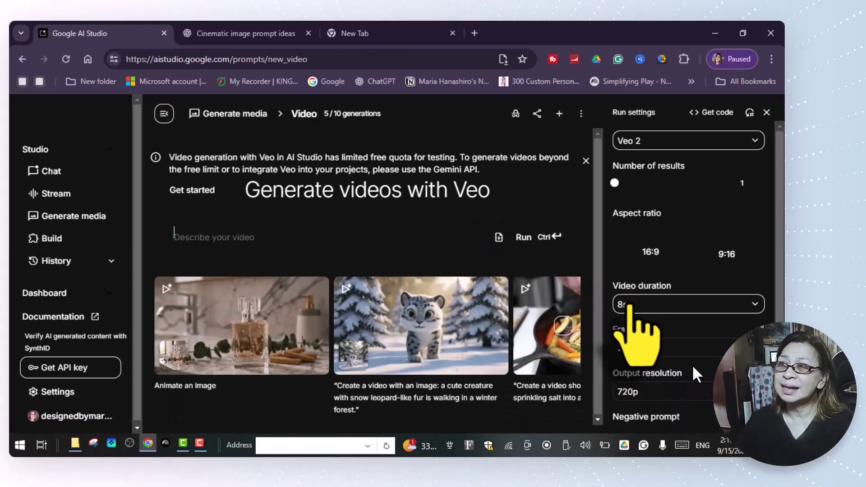
pyautogui.rightClick(190, 237)
pyautogui.click(212, 171)
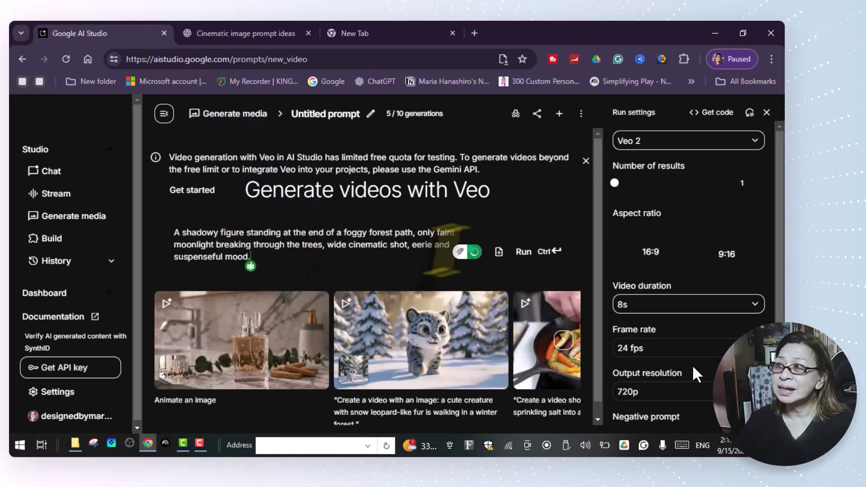
# Attach the foggy forest image to the Veo prompt as its source and generate the 8s video.
pyautogui.click(499, 251)
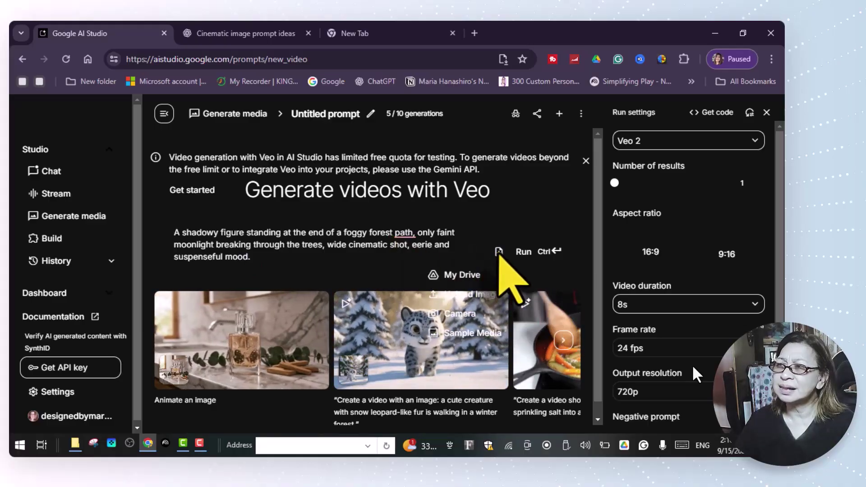
pyautogui.click(498, 253)
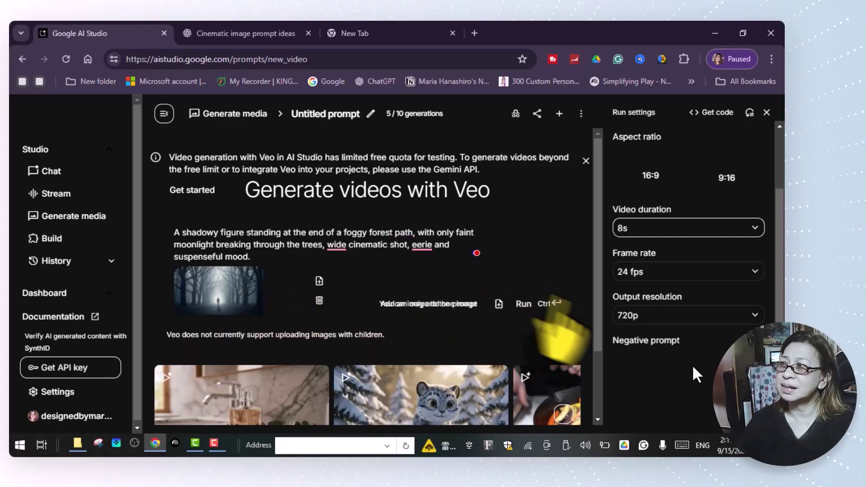
pyautogui.click(528, 305)
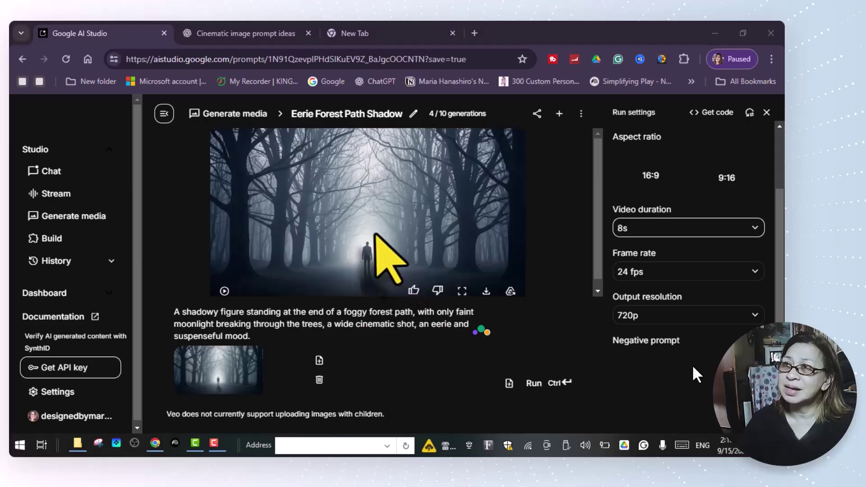
# Play back the generated foggy forest video and download it as an MP4 to the Pictures folder.
pyautogui.click(225, 291)
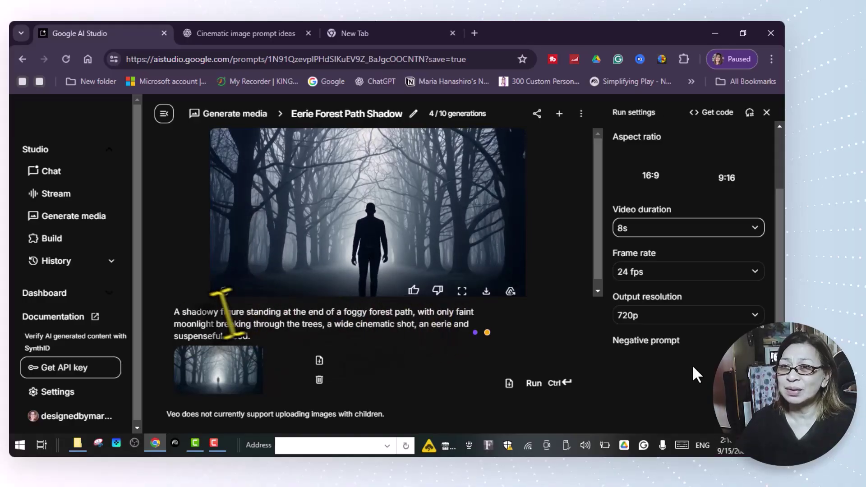
pyautogui.click(486, 292)
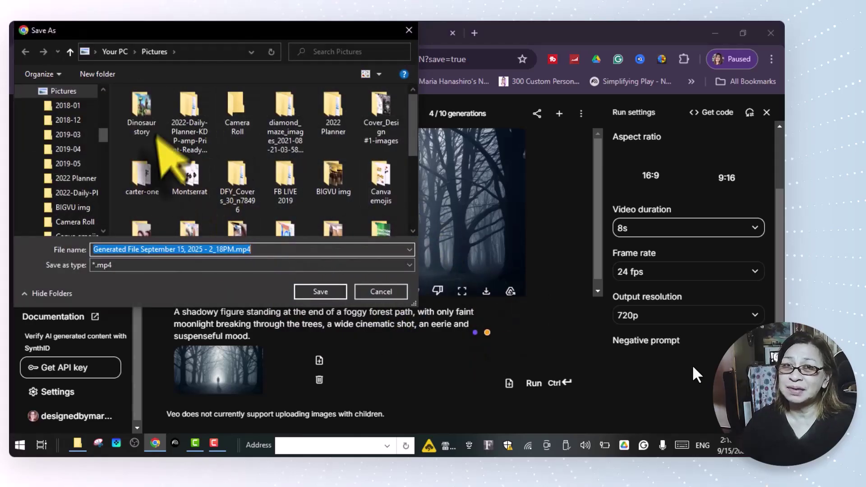
pyautogui.click(332, 293)
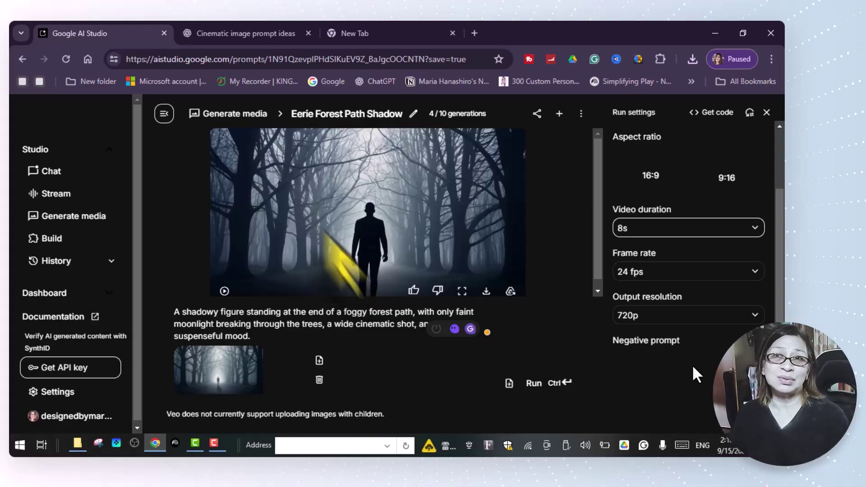
# Return to the overview of media generation models.
pyautogui.click(82, 222)
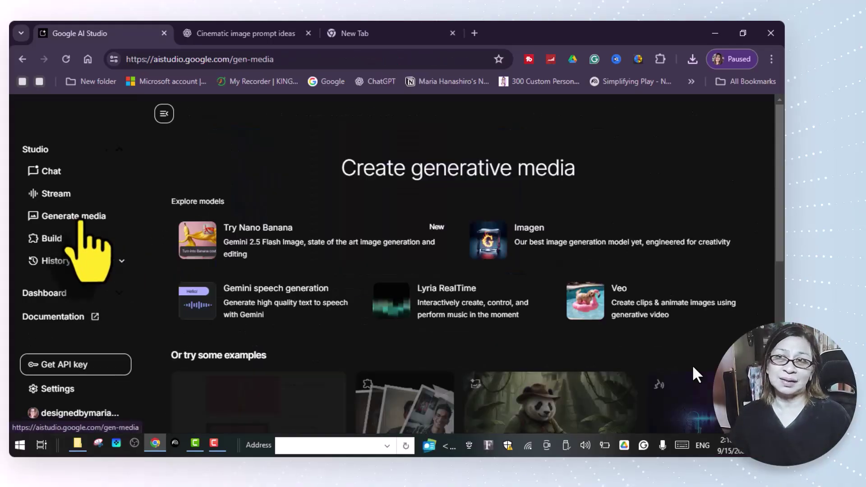